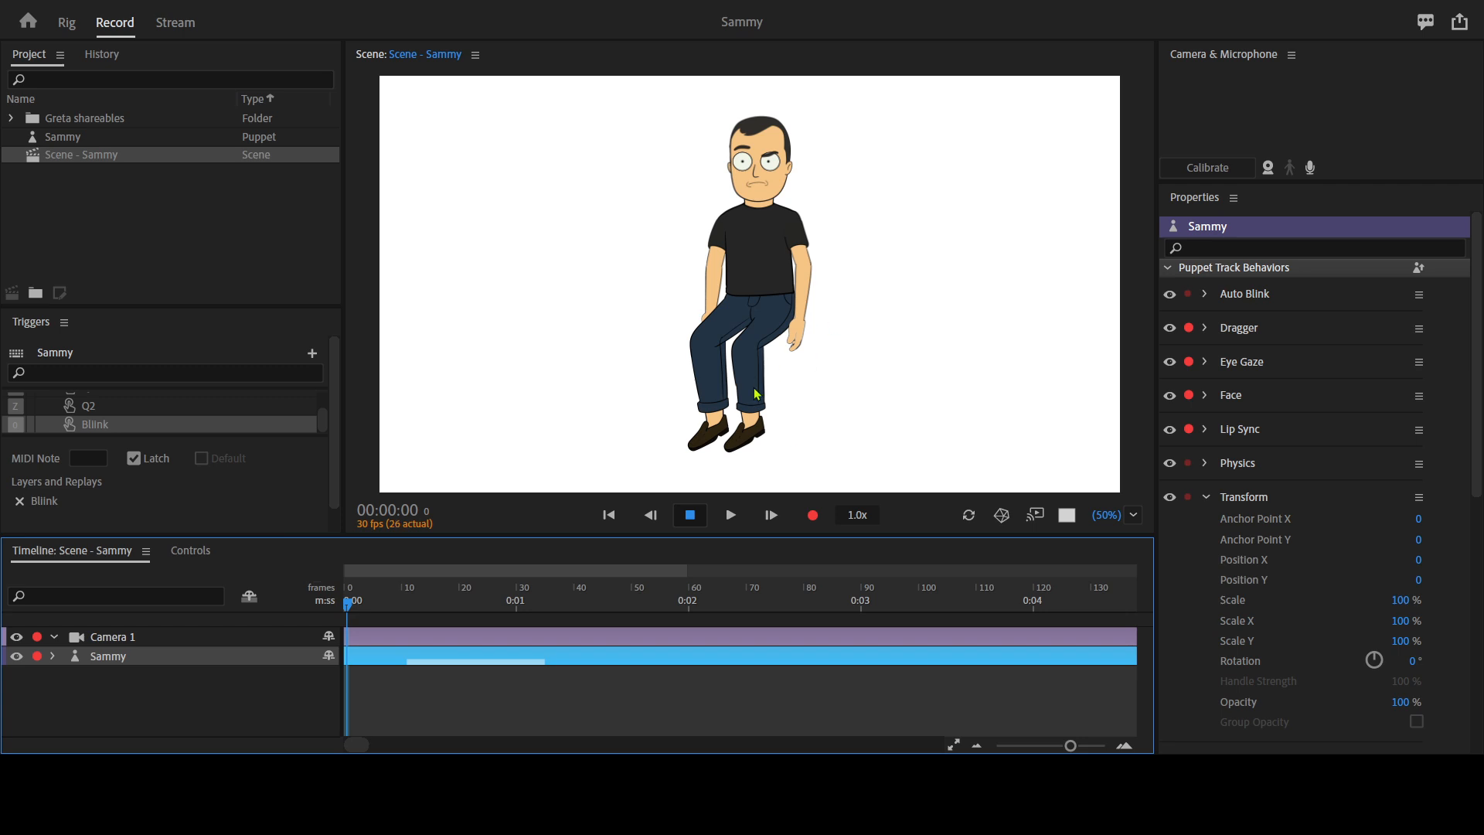
Display the puppet's performance controls and examine the arm-pose thumbnails and the enlarged view of the Sammy scene.
left_click(191, 550)
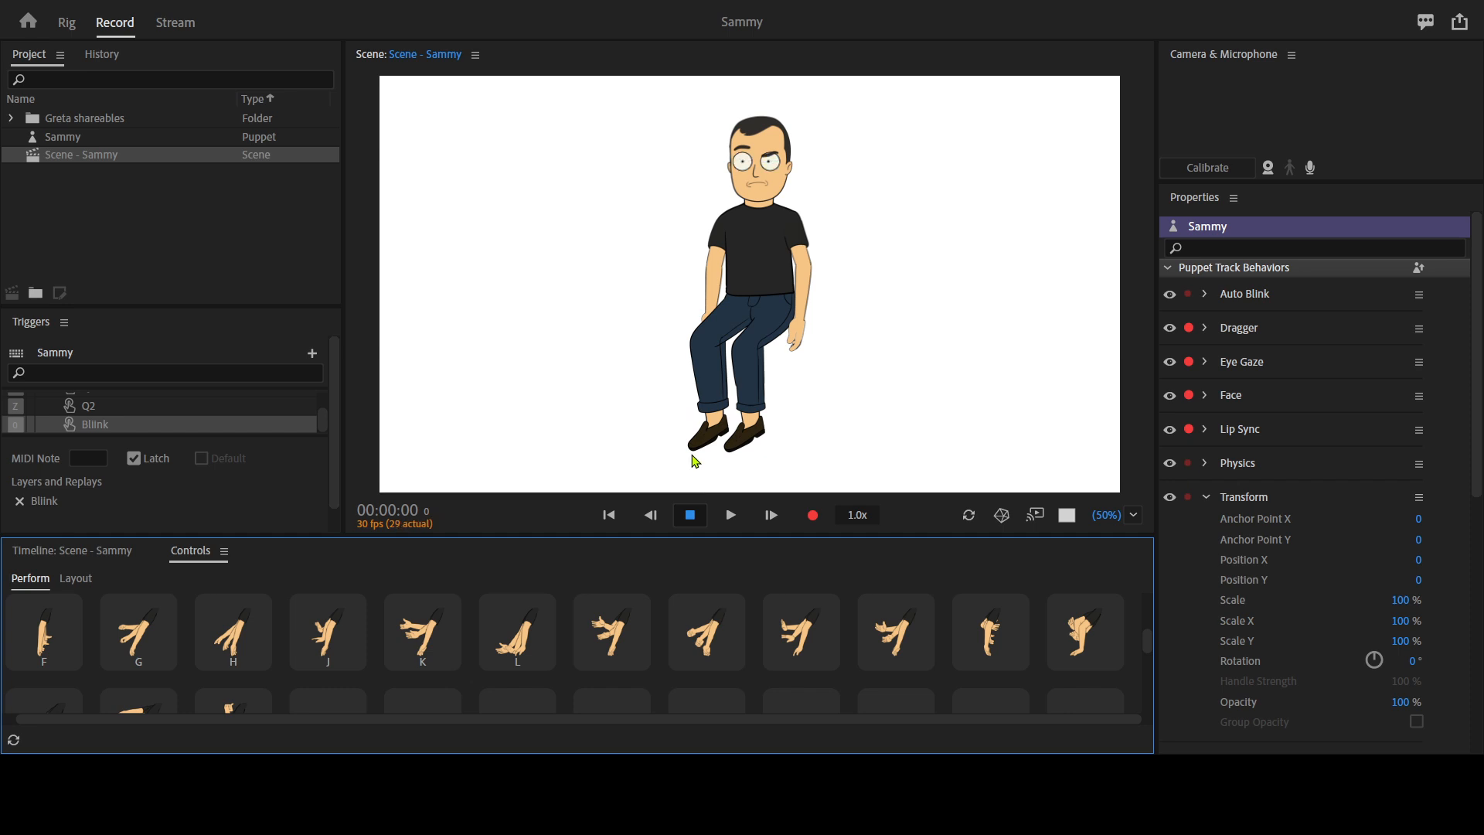
key("grave")
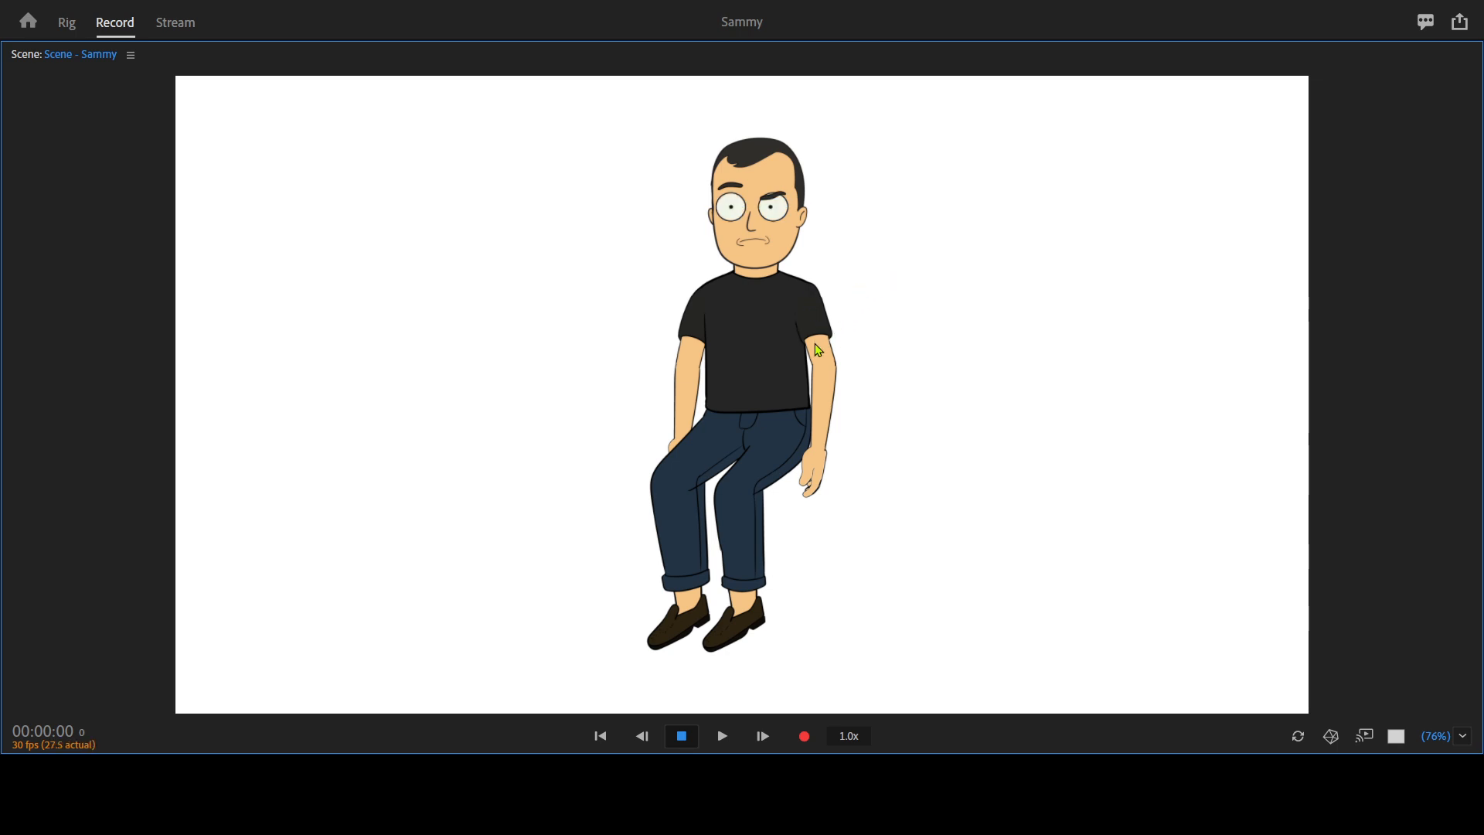
key("grave")
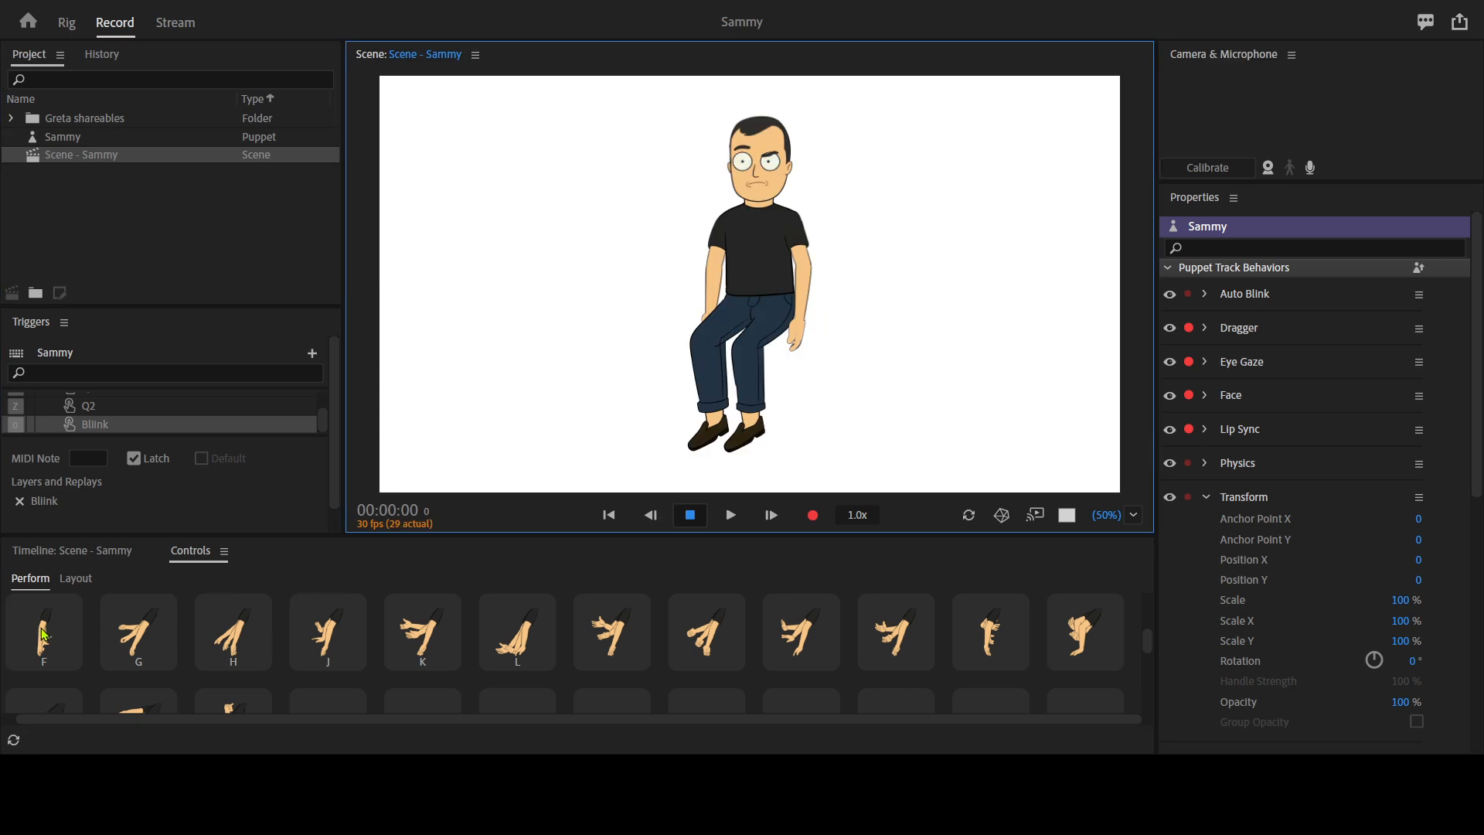
scroll(43, 634, "up", 1)
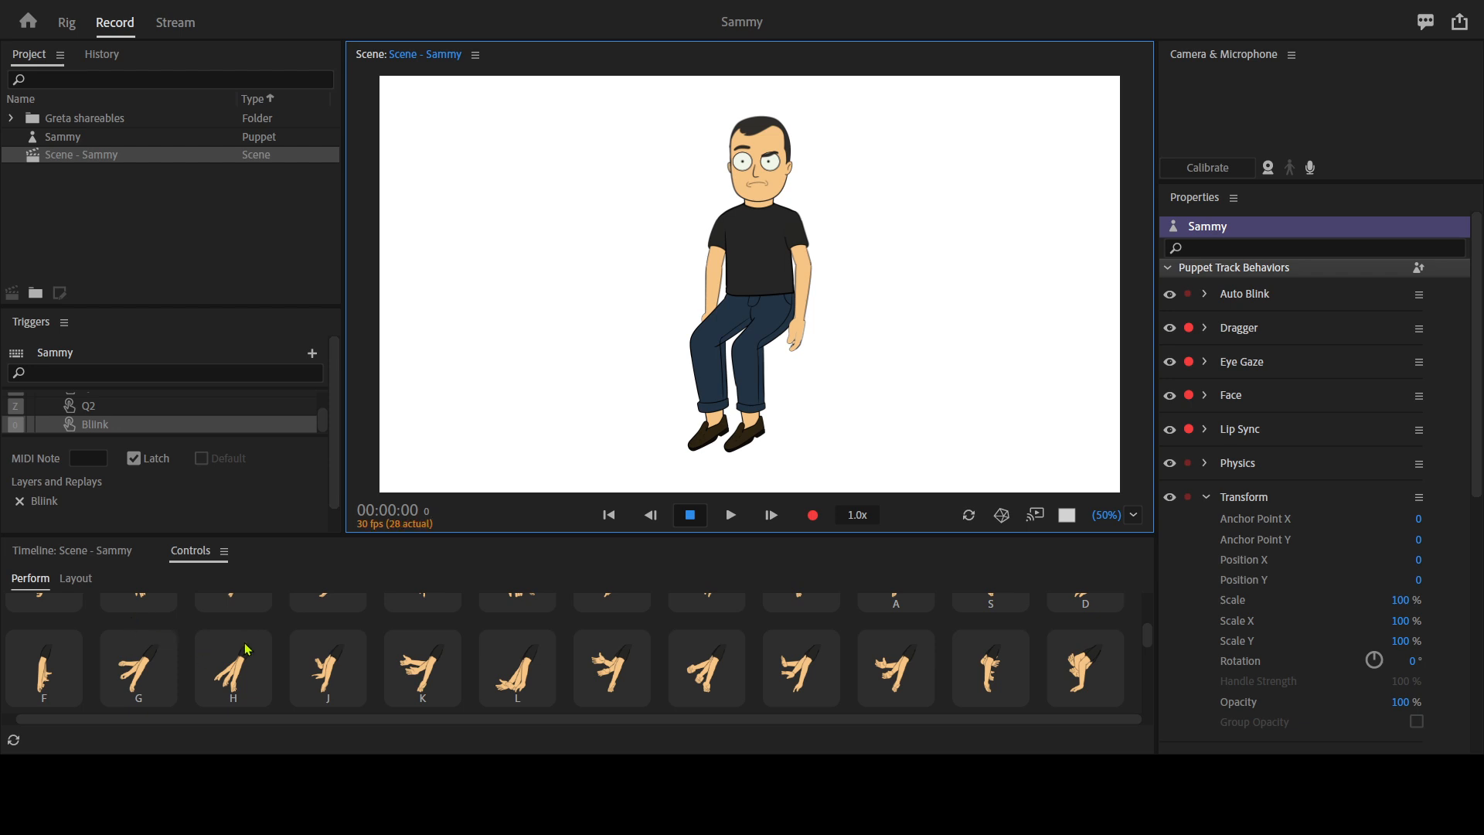
scroll(247, 649, "up", 3)
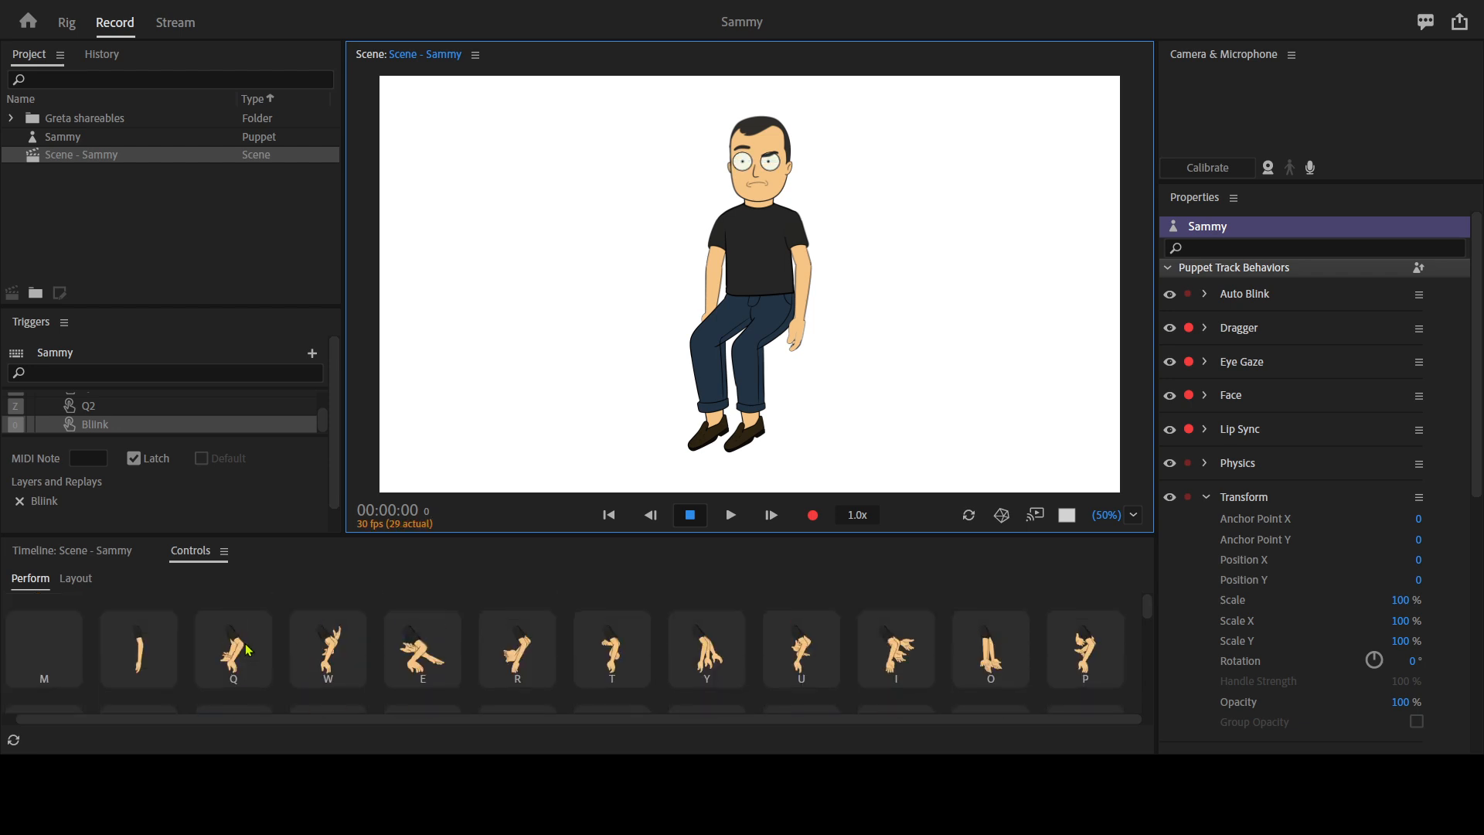
key("grave")
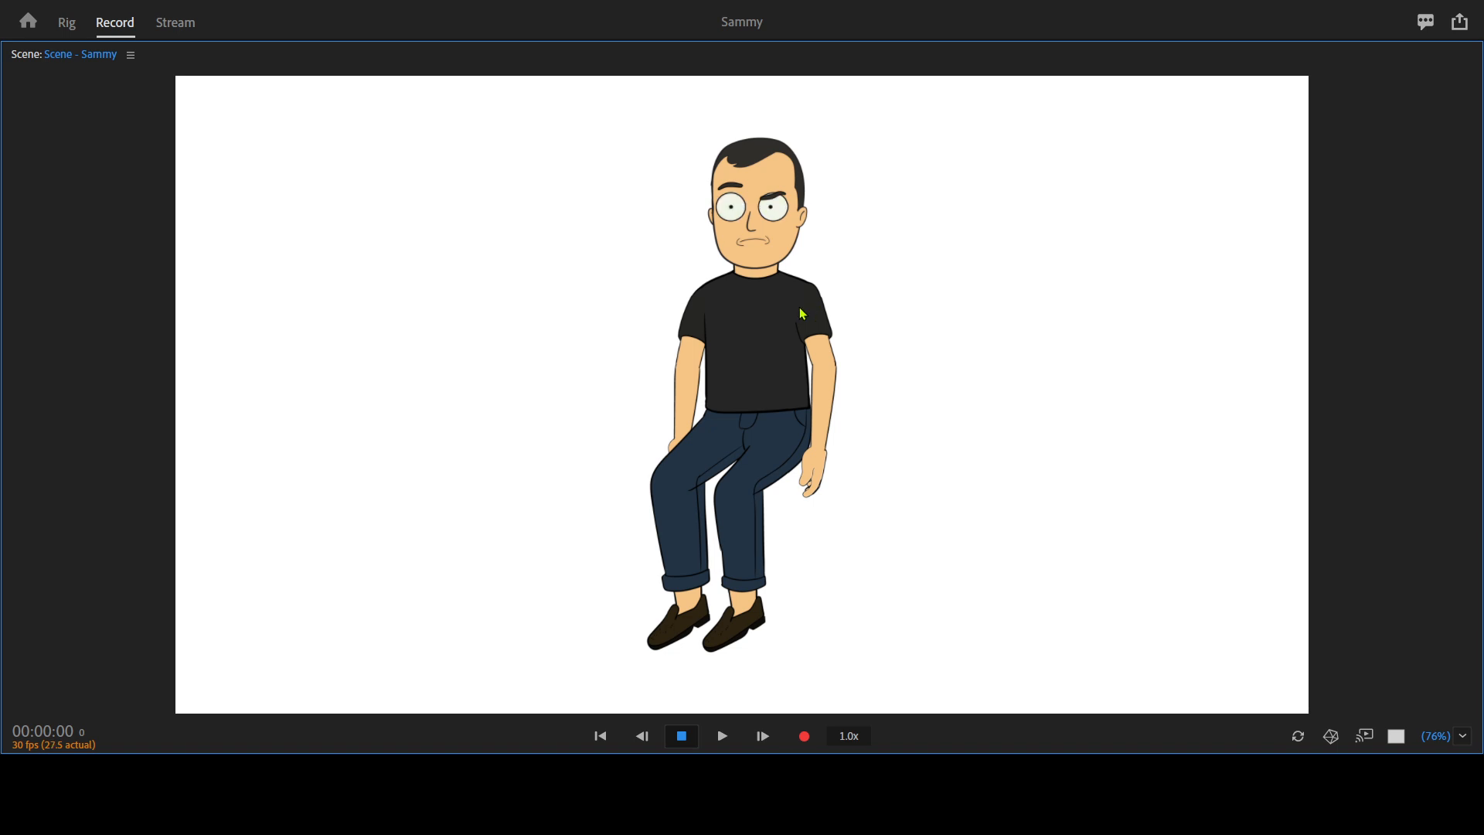
key("grave")
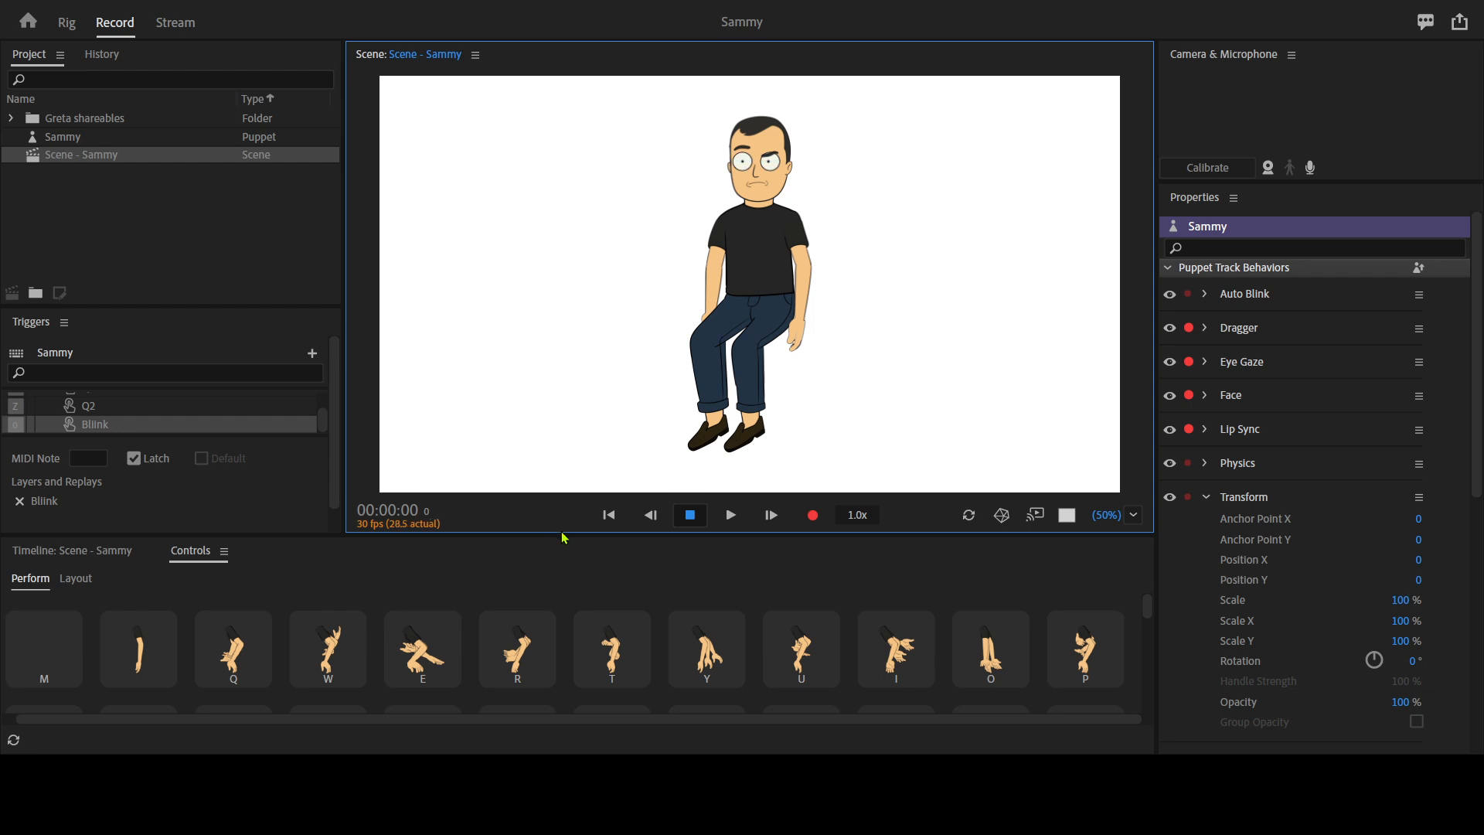
Enlarge the controls area so that more rows of thumbnails fit, and look through the arm poses.
left_click_drag(569, 539, 587, 439)
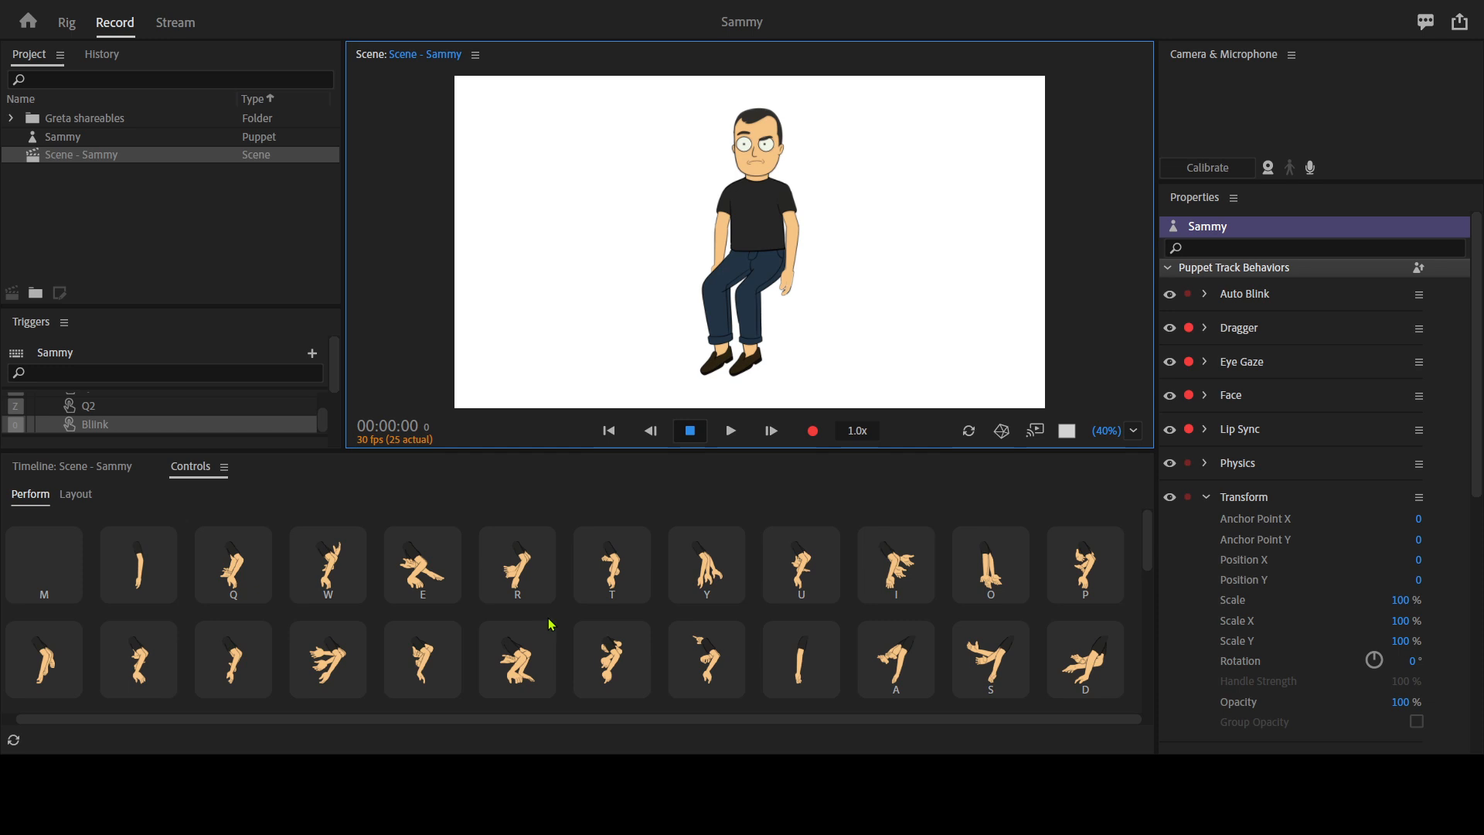
scroll(557, 614, "down", 3)
scroll(565, 603, "up", 2)
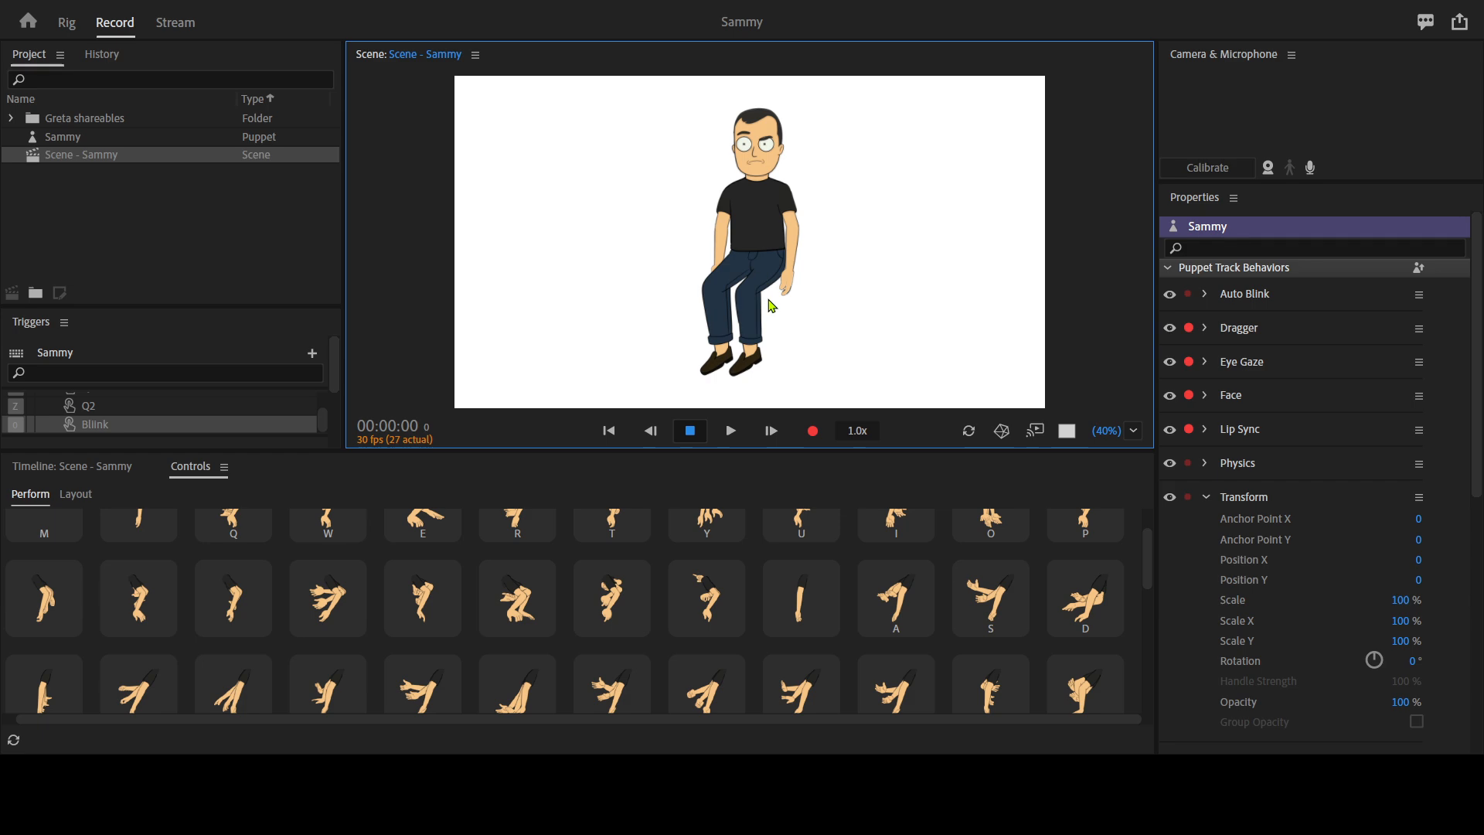
scroll(576, 611, "up", 1)
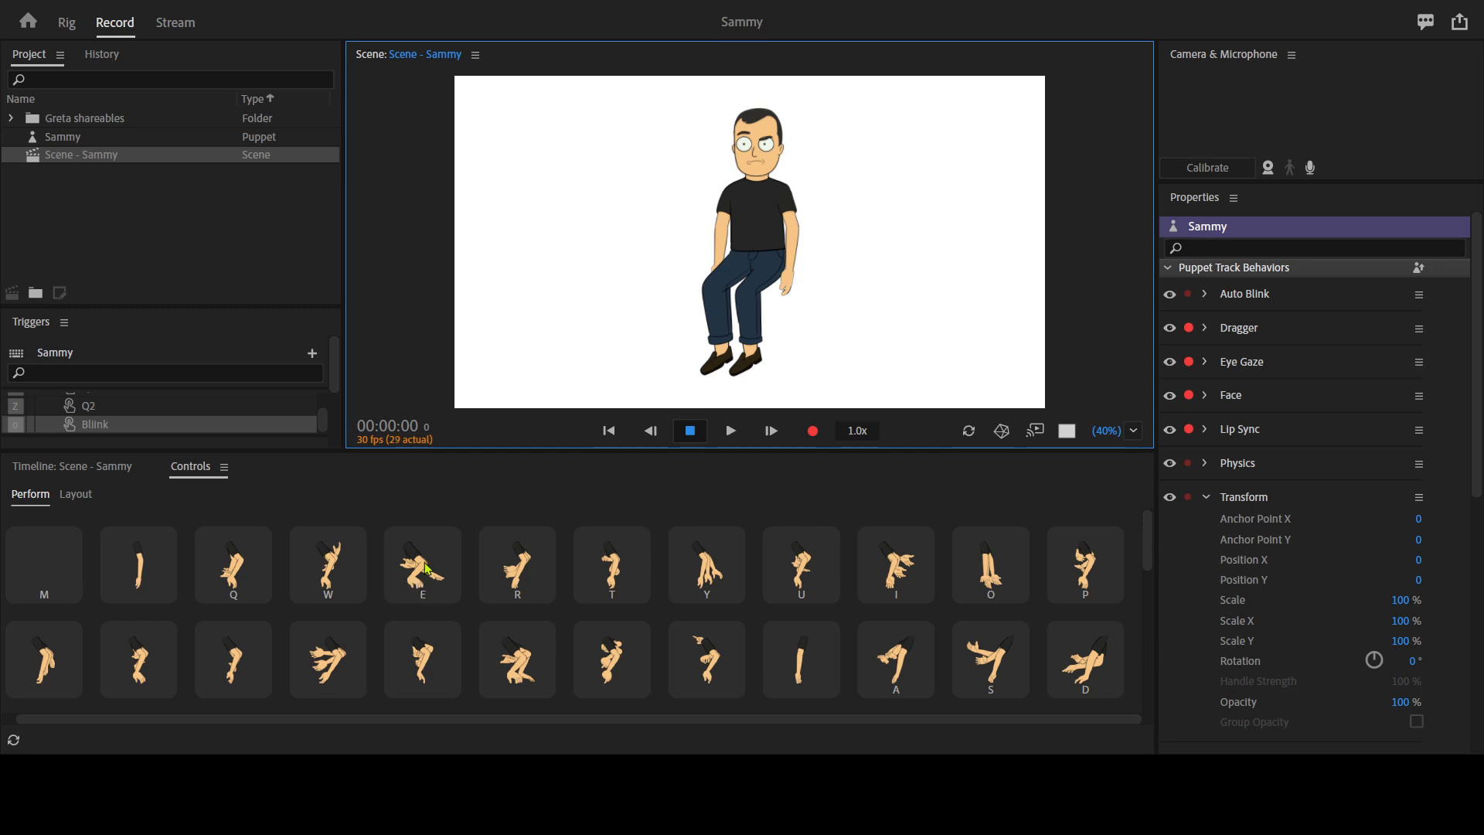
Trigger the puppet's worried facial expression in the enlarged scene view and return to the full workspace.
key("grave")
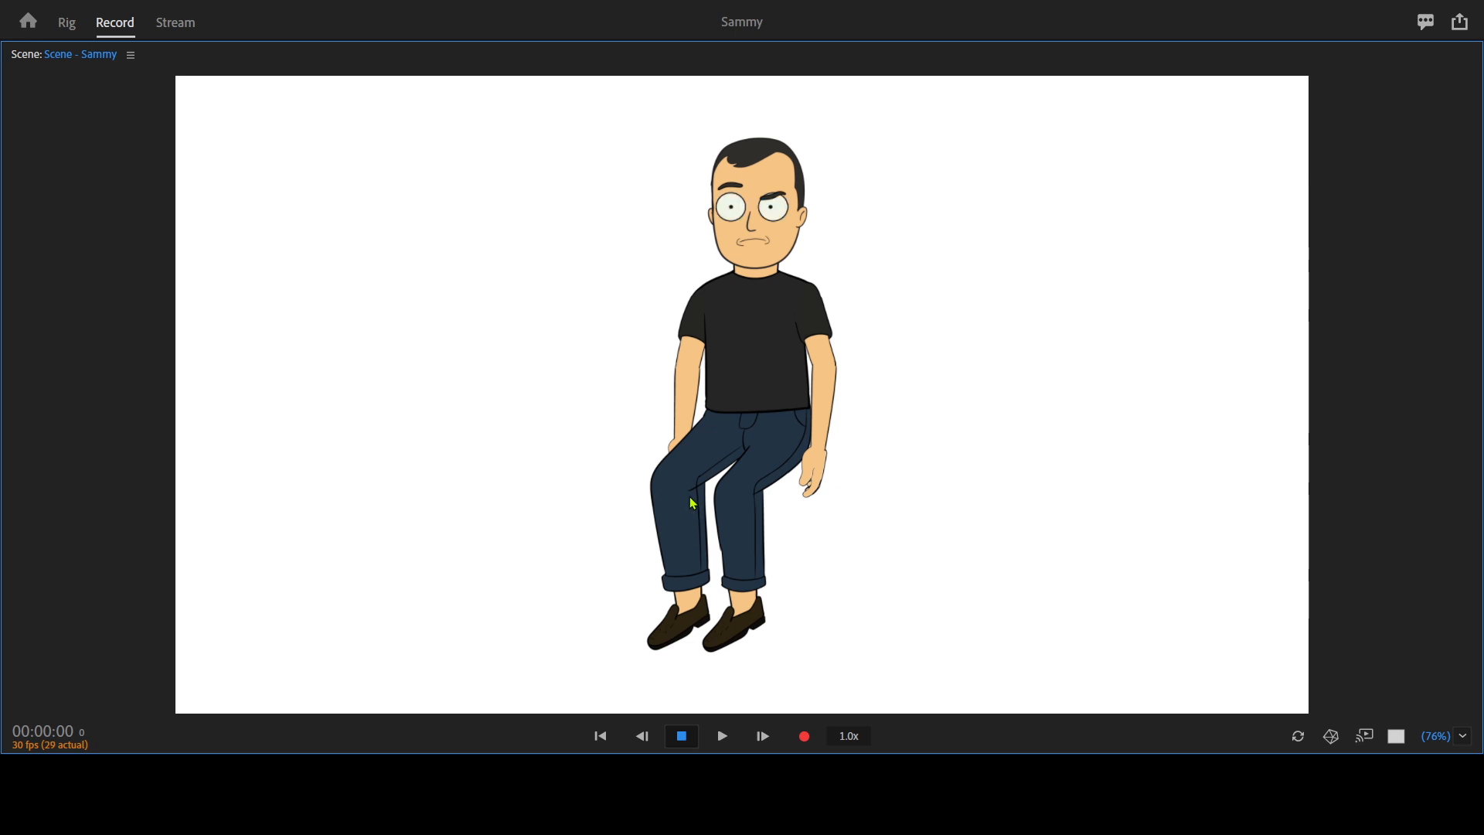
key("s")
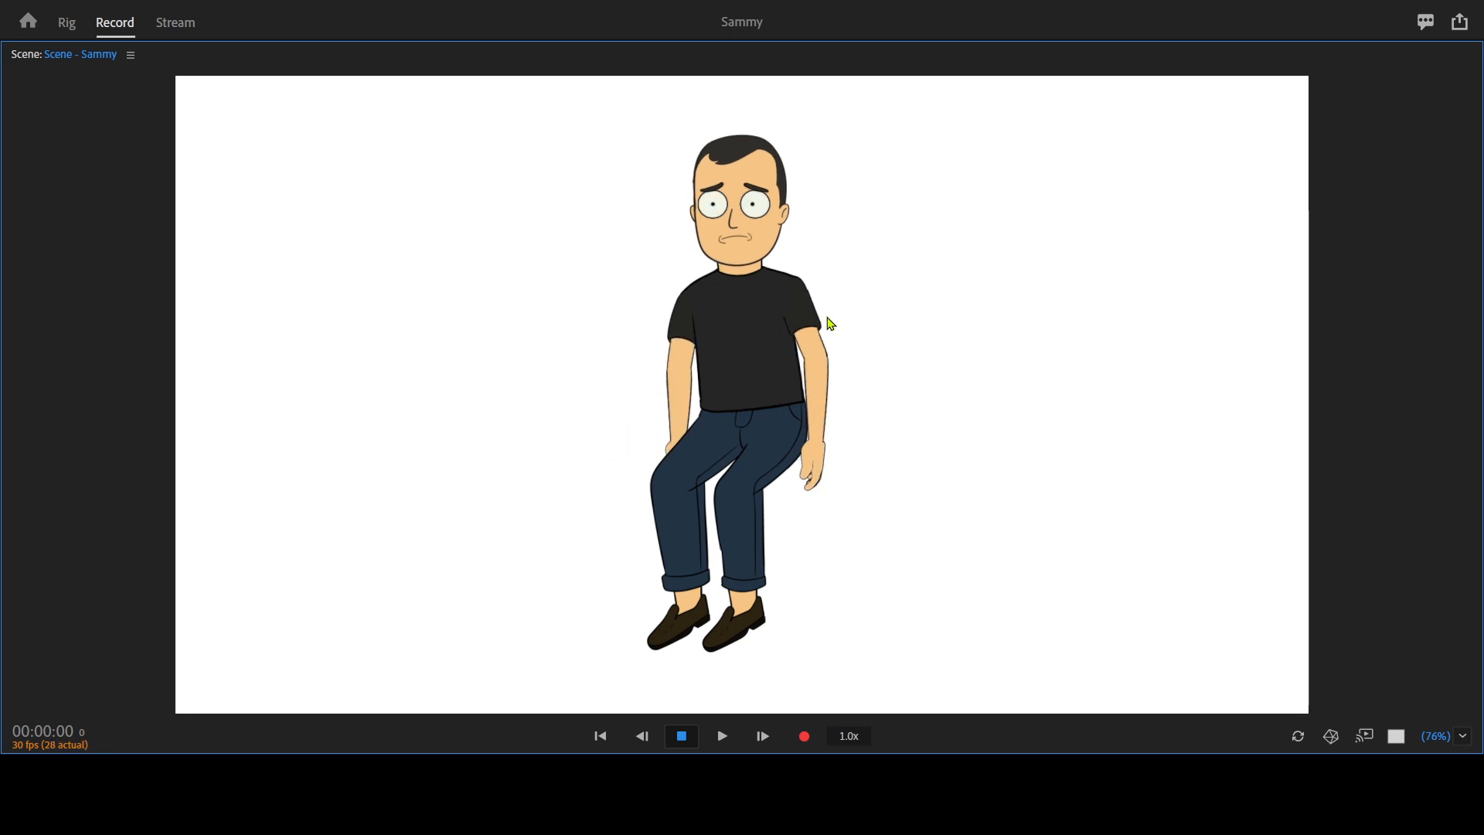
key("grave")
key("grave")
key("grave")
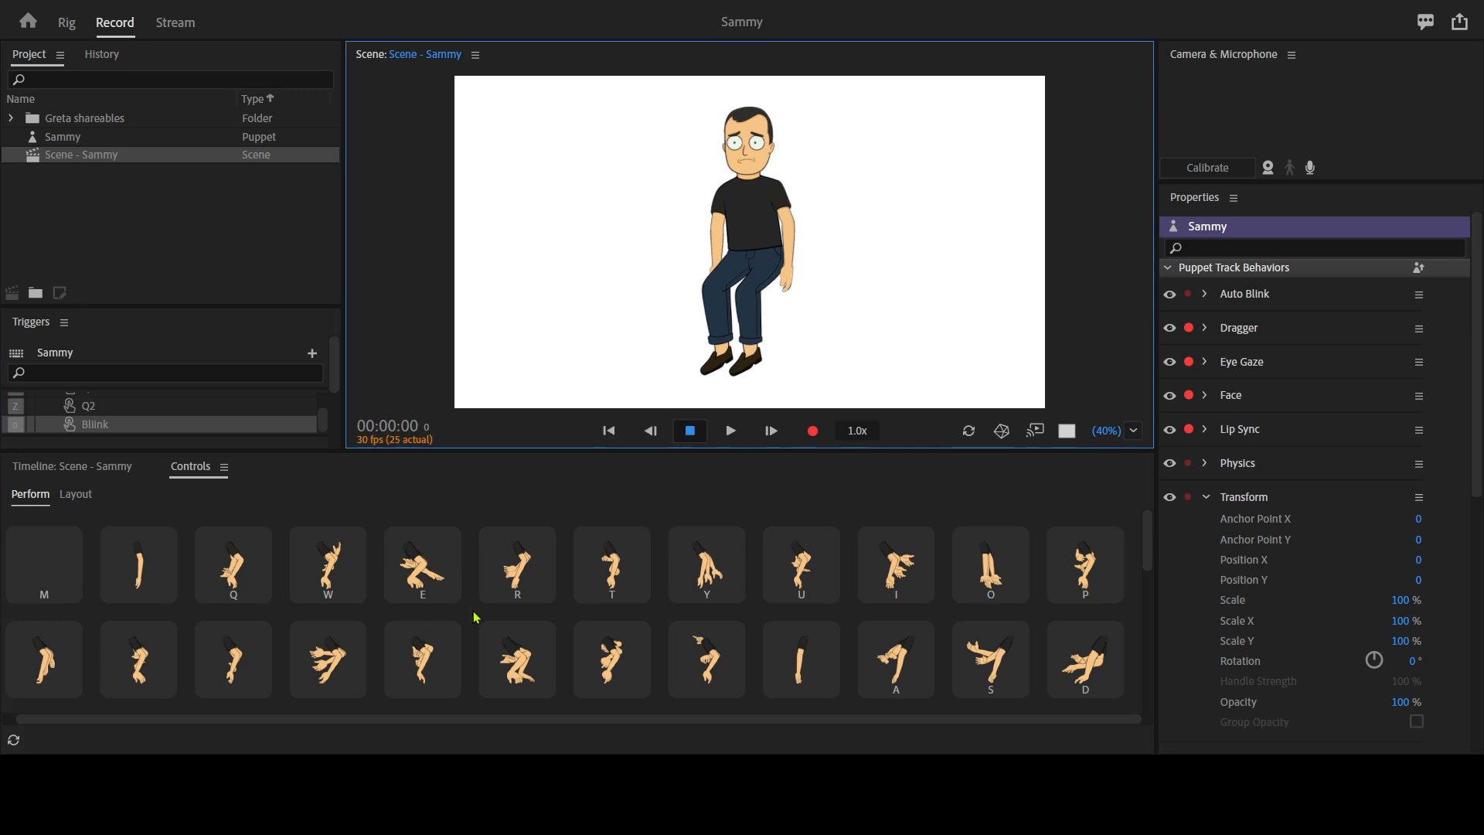
Try out the unlabelled arm poses in the second row of thumbnails on the puppet, ending with the hand-to-face pose.
scroll(475, 617, "down", 3)
scroll(469, 620, "down", 2)
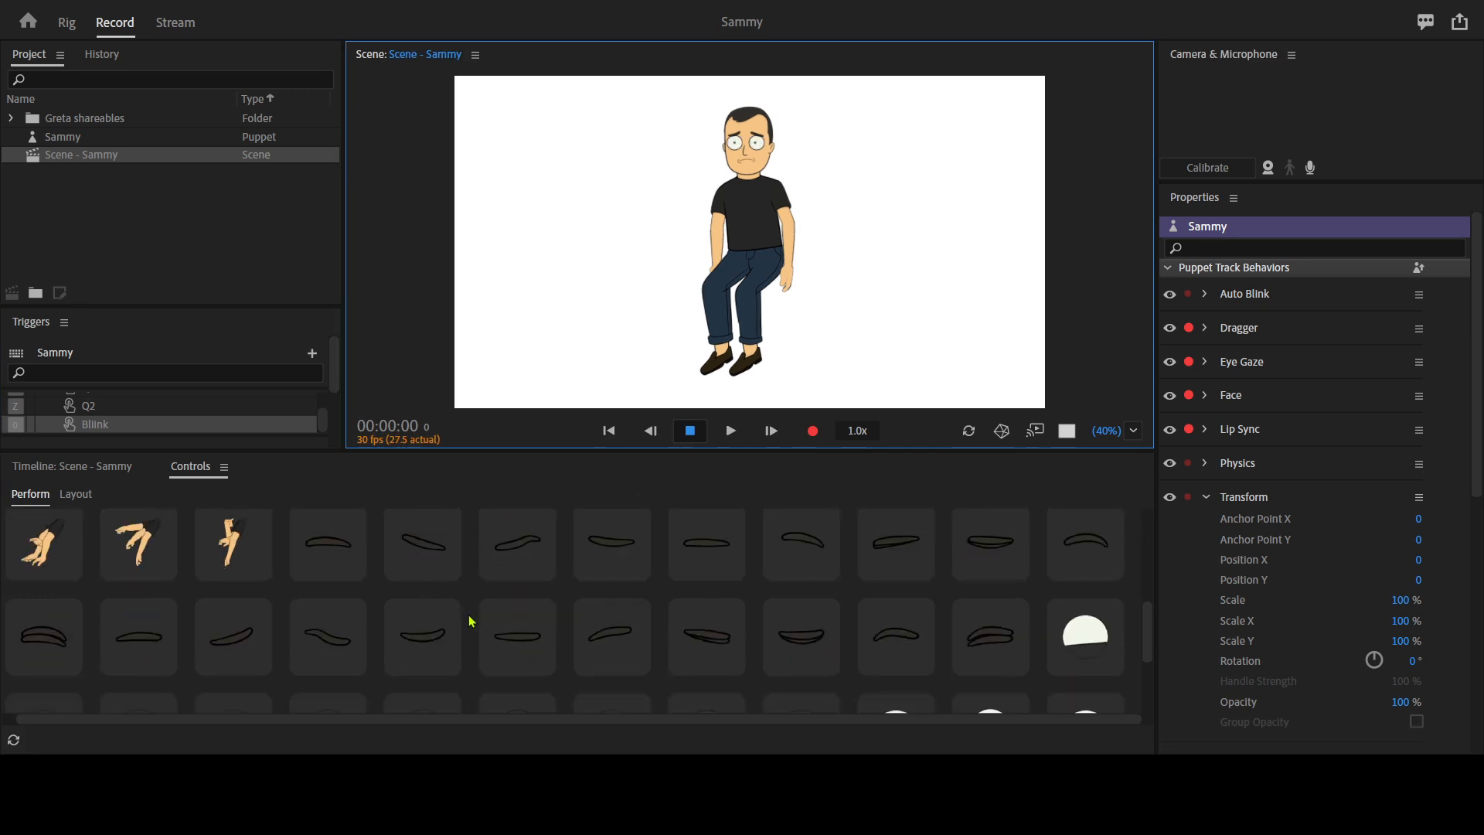
scroll(471, 617, "up", 4)
scroll(529, 644, "down", 1)
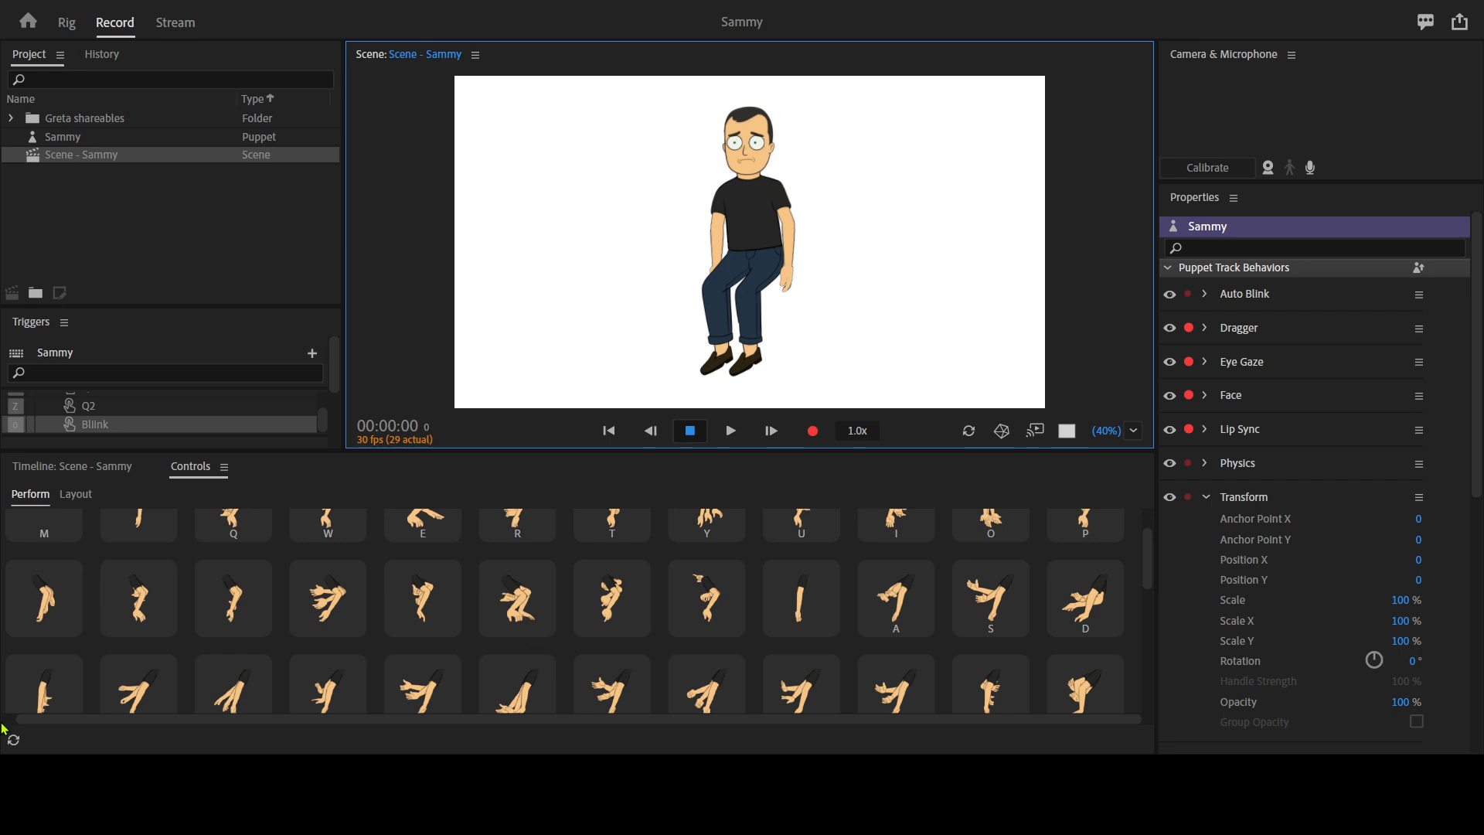
left_click(54, 599)
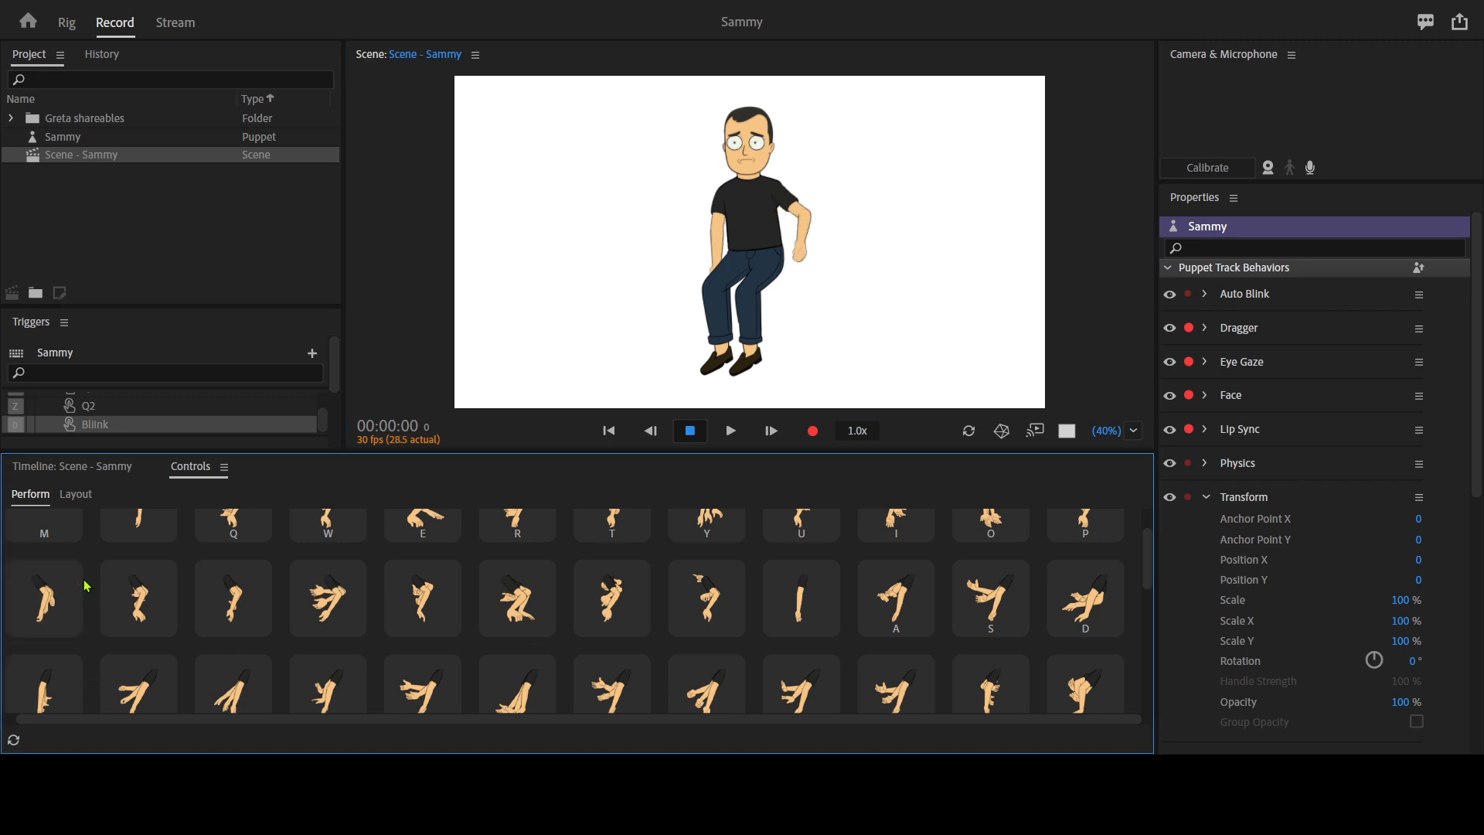
left_click(146, 593)
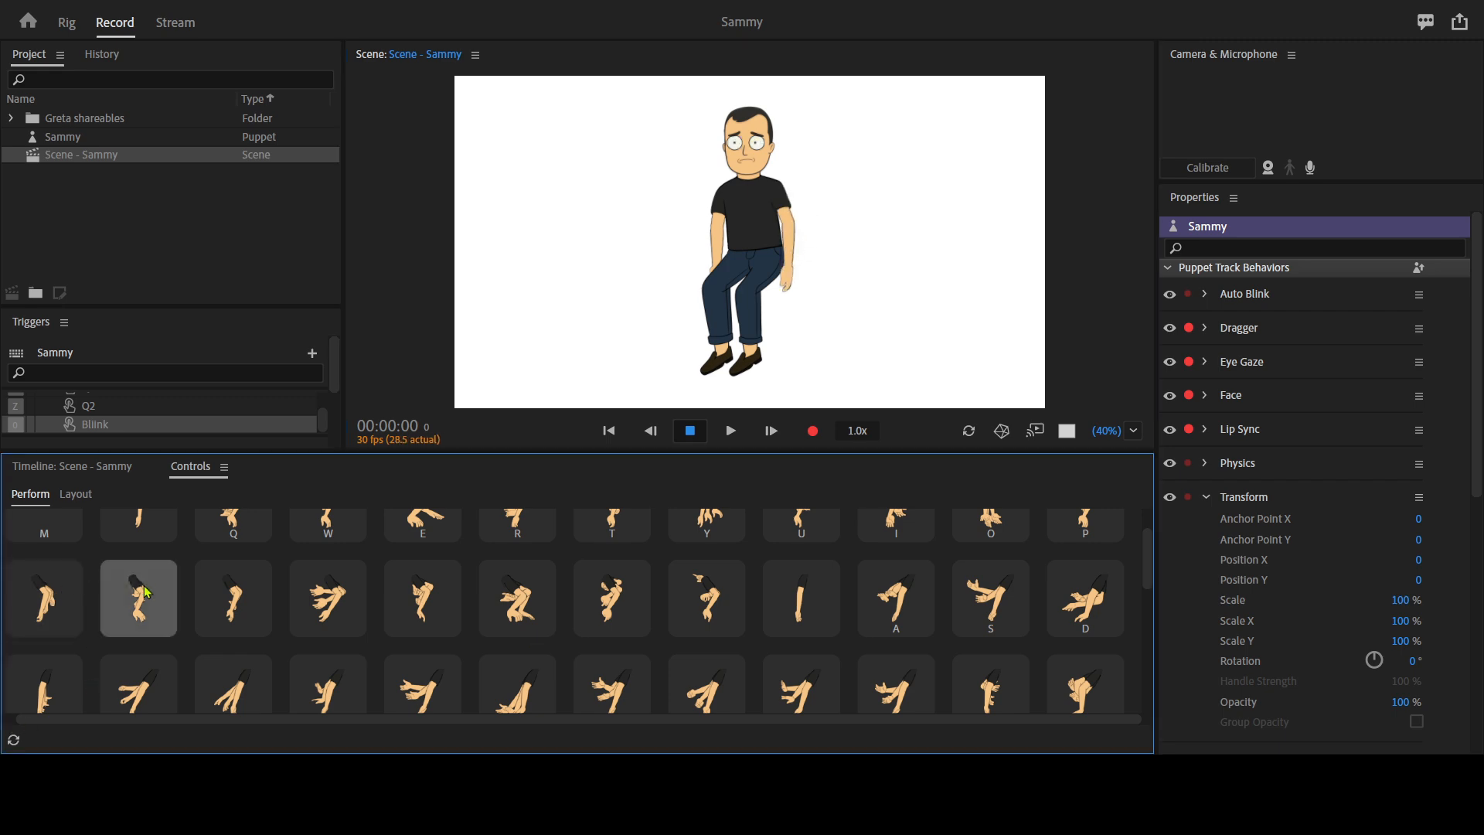
left_click(248, 607)
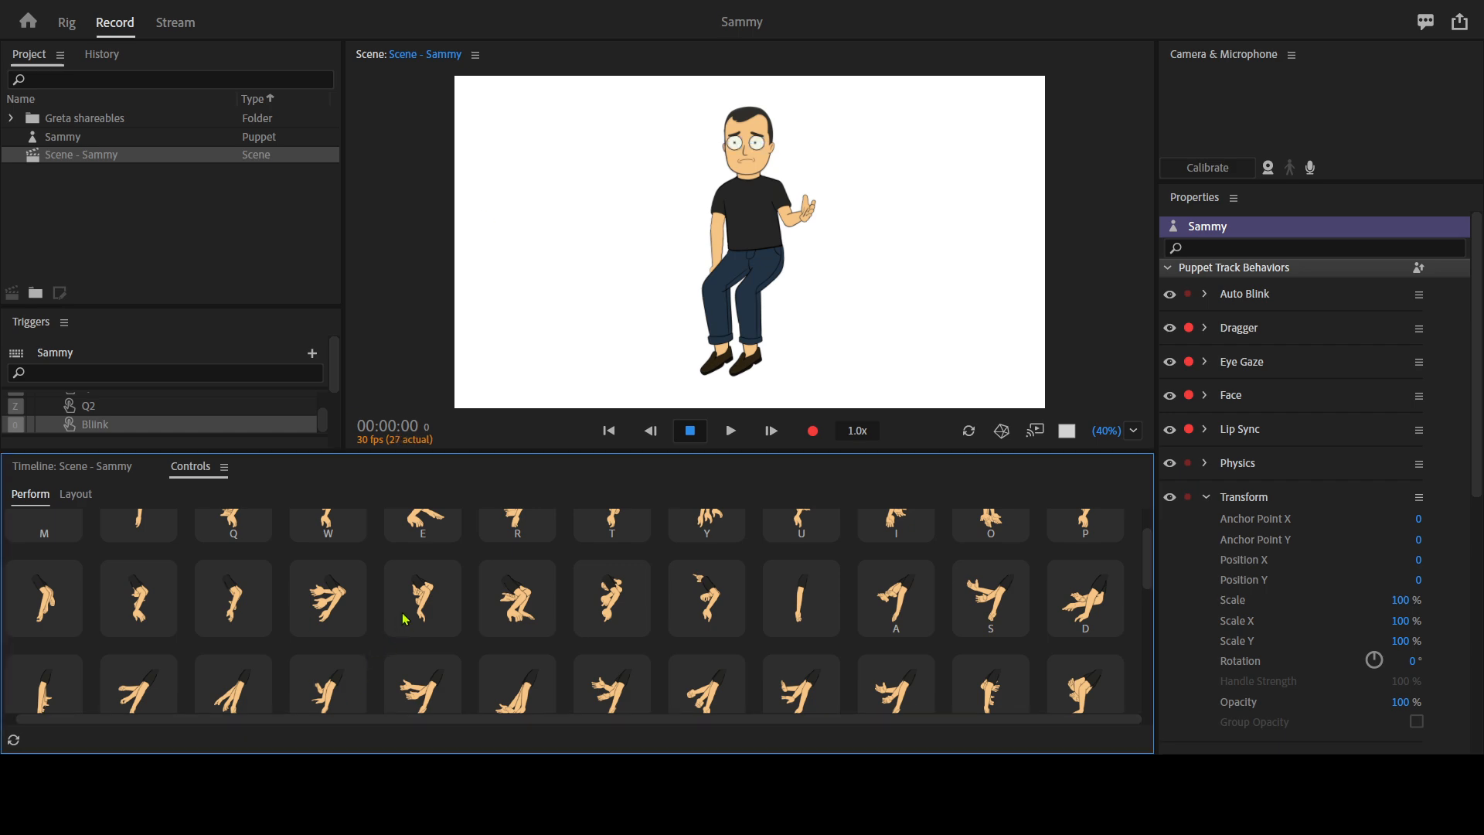
left_click(497, 610)
left_click(607, 610)
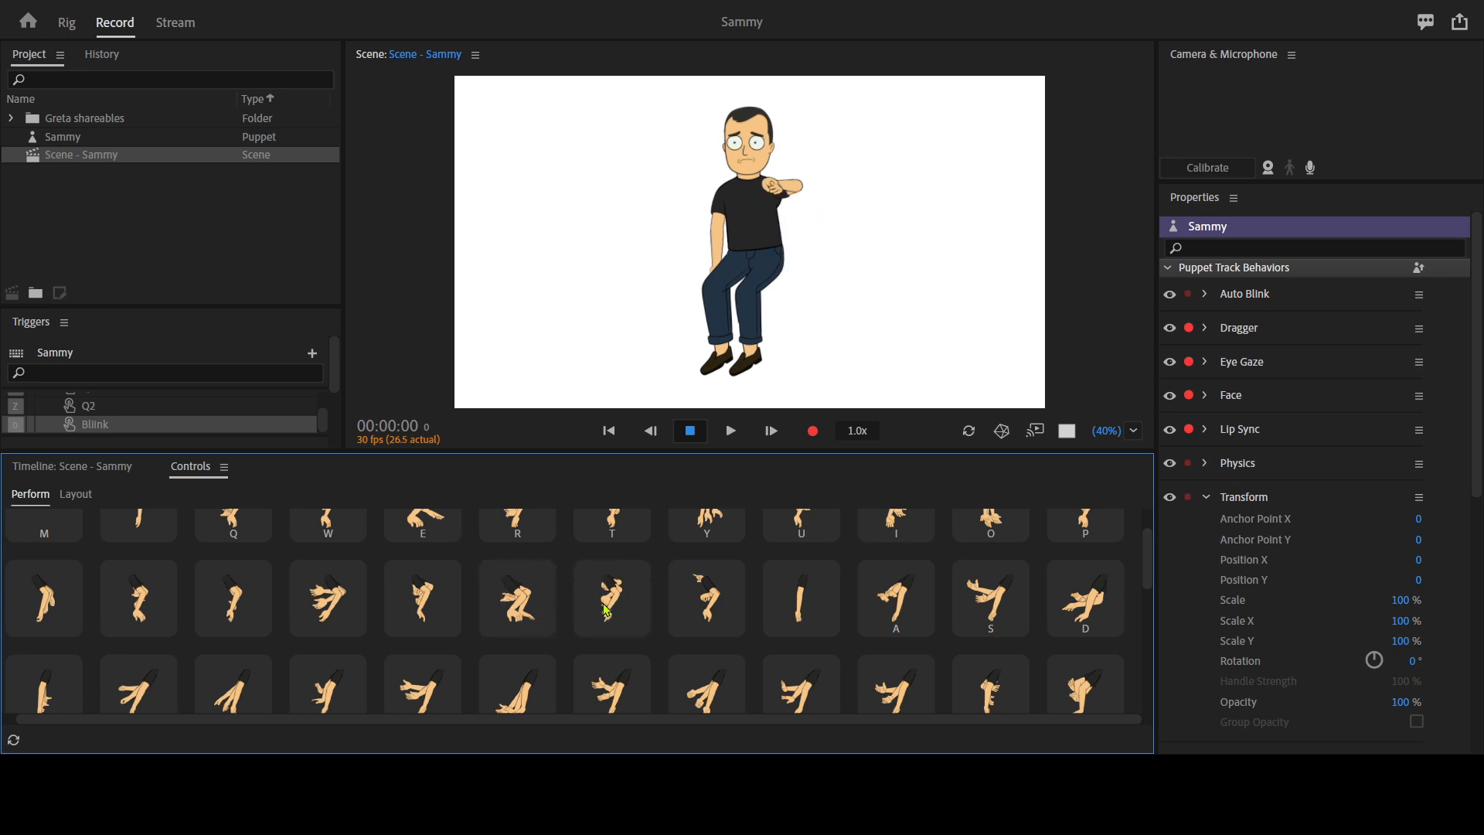
left_click(712, 611)
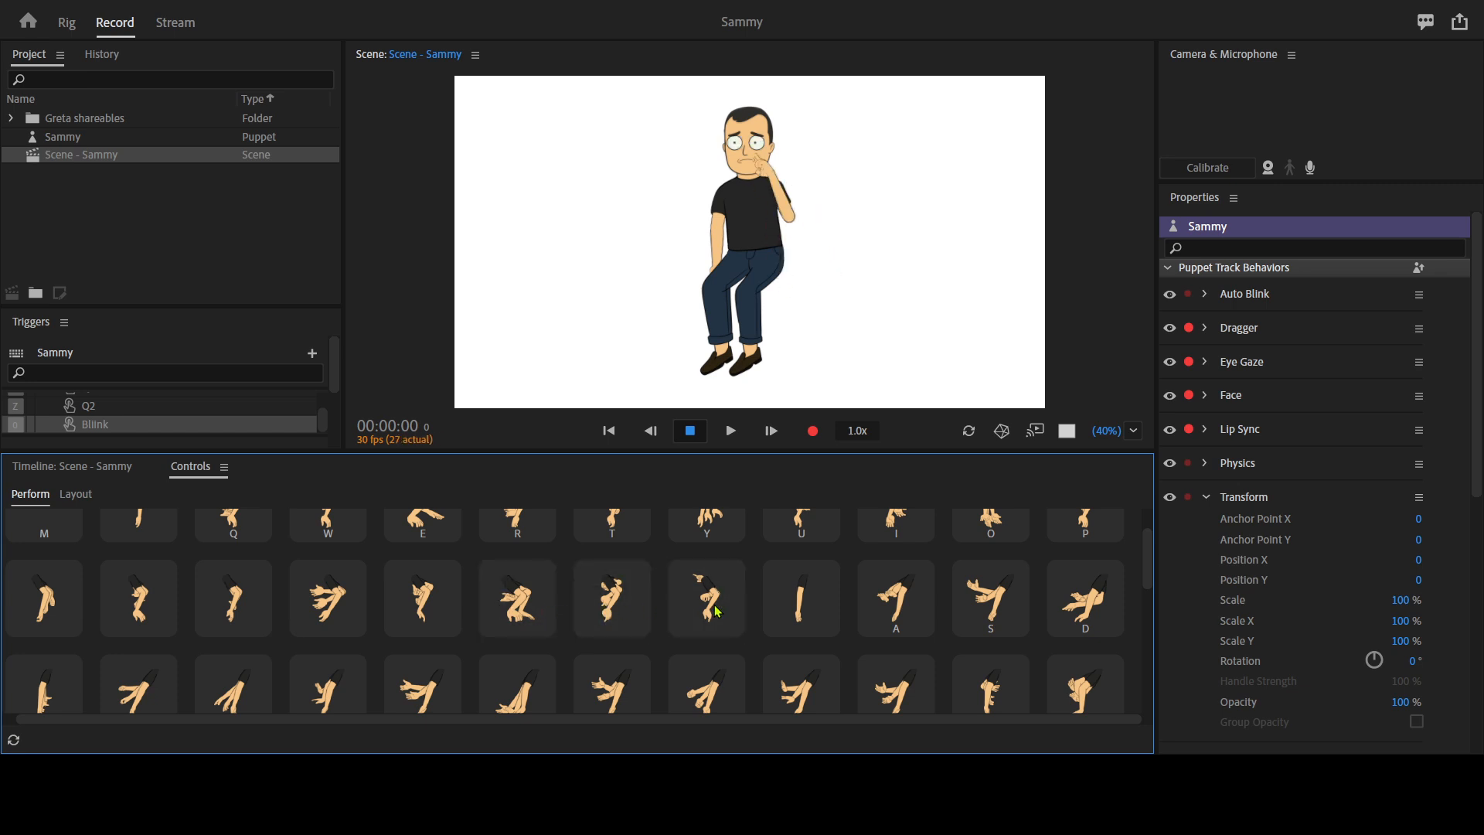
Inspect the hand-to-face pose in the enlarged scene view and return the arm to its default resting pose.
key("grave")
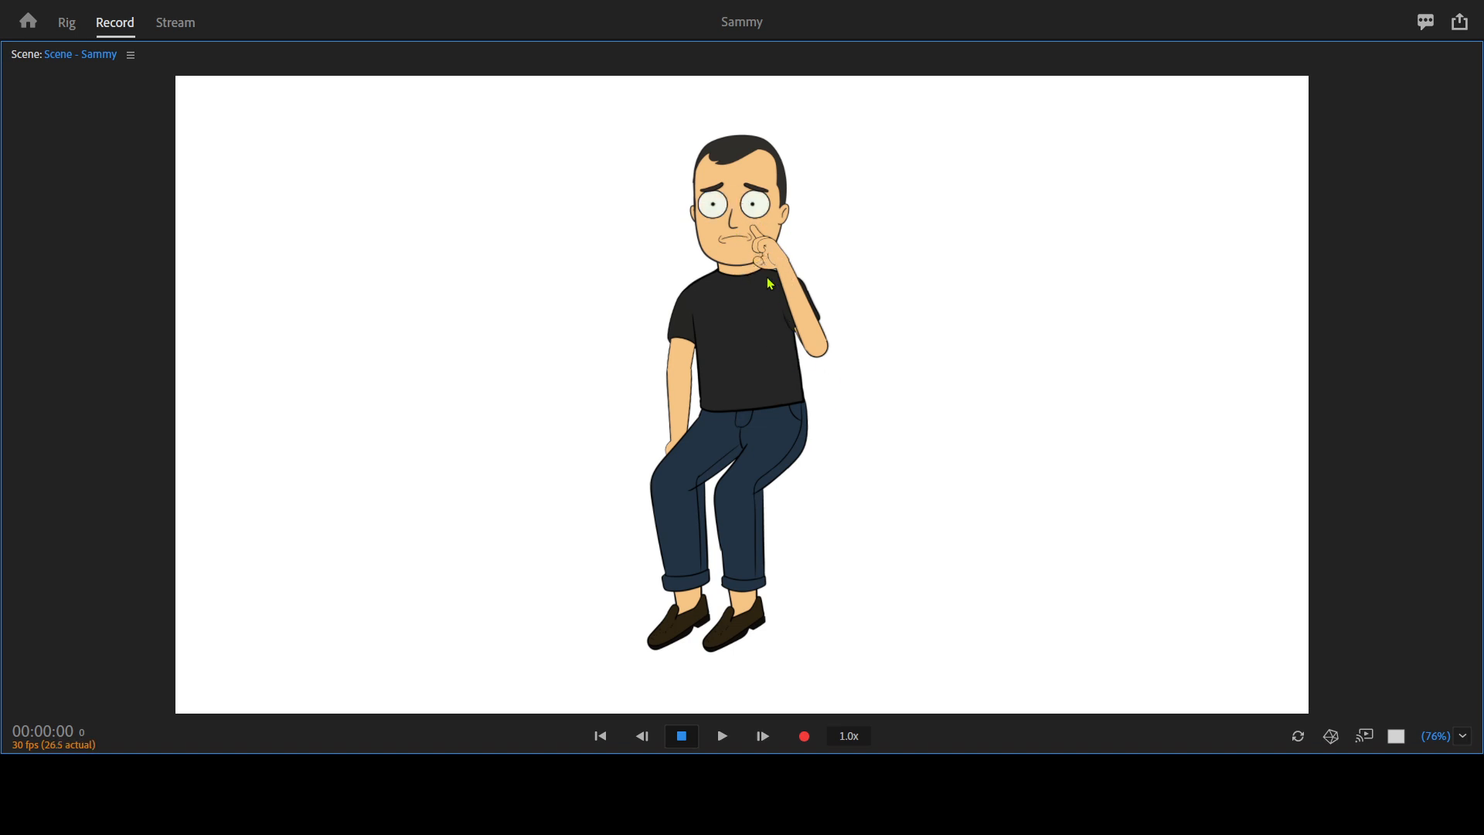
key("grave")
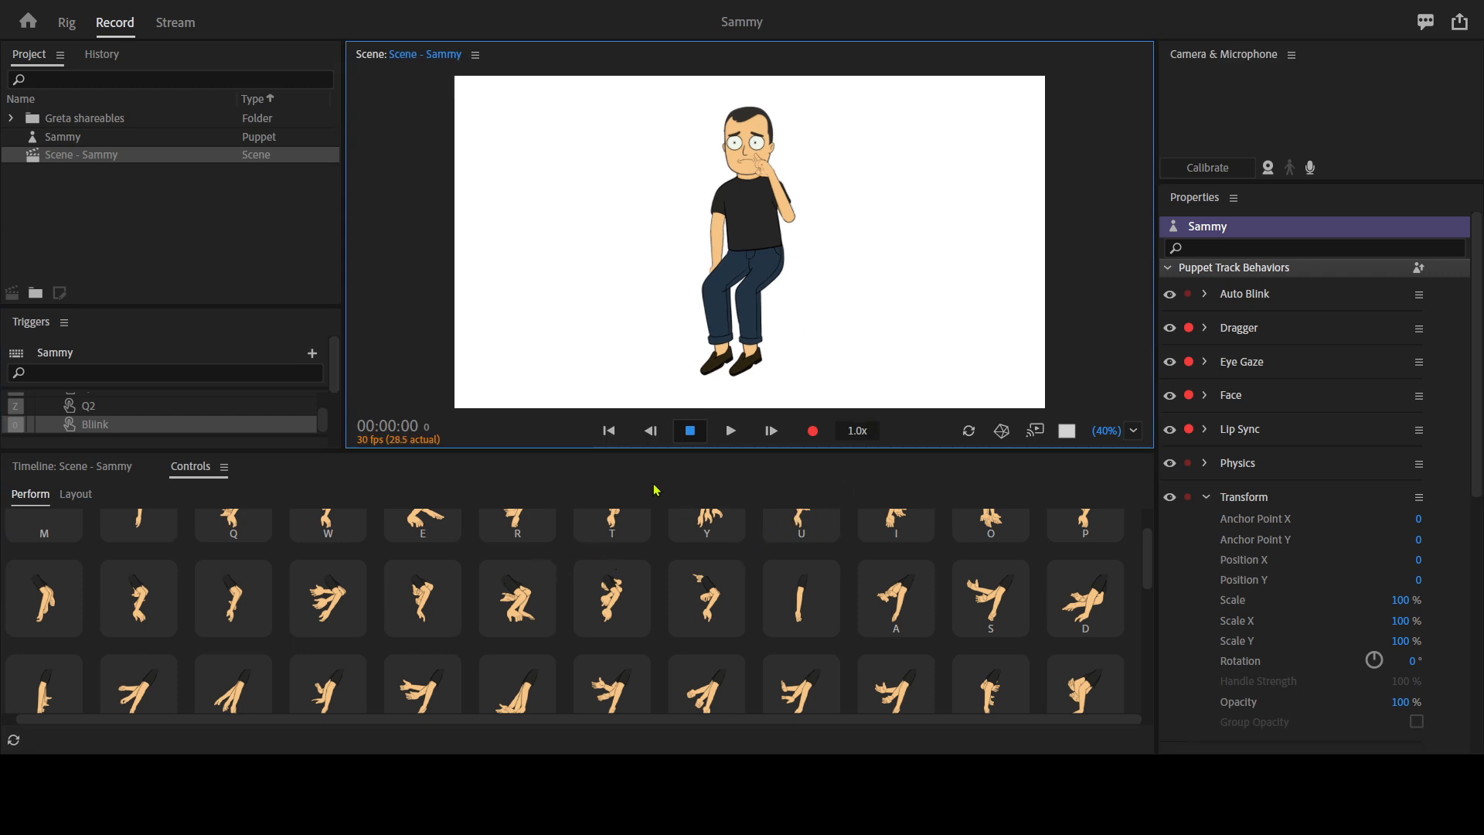
left_click(735, 600)
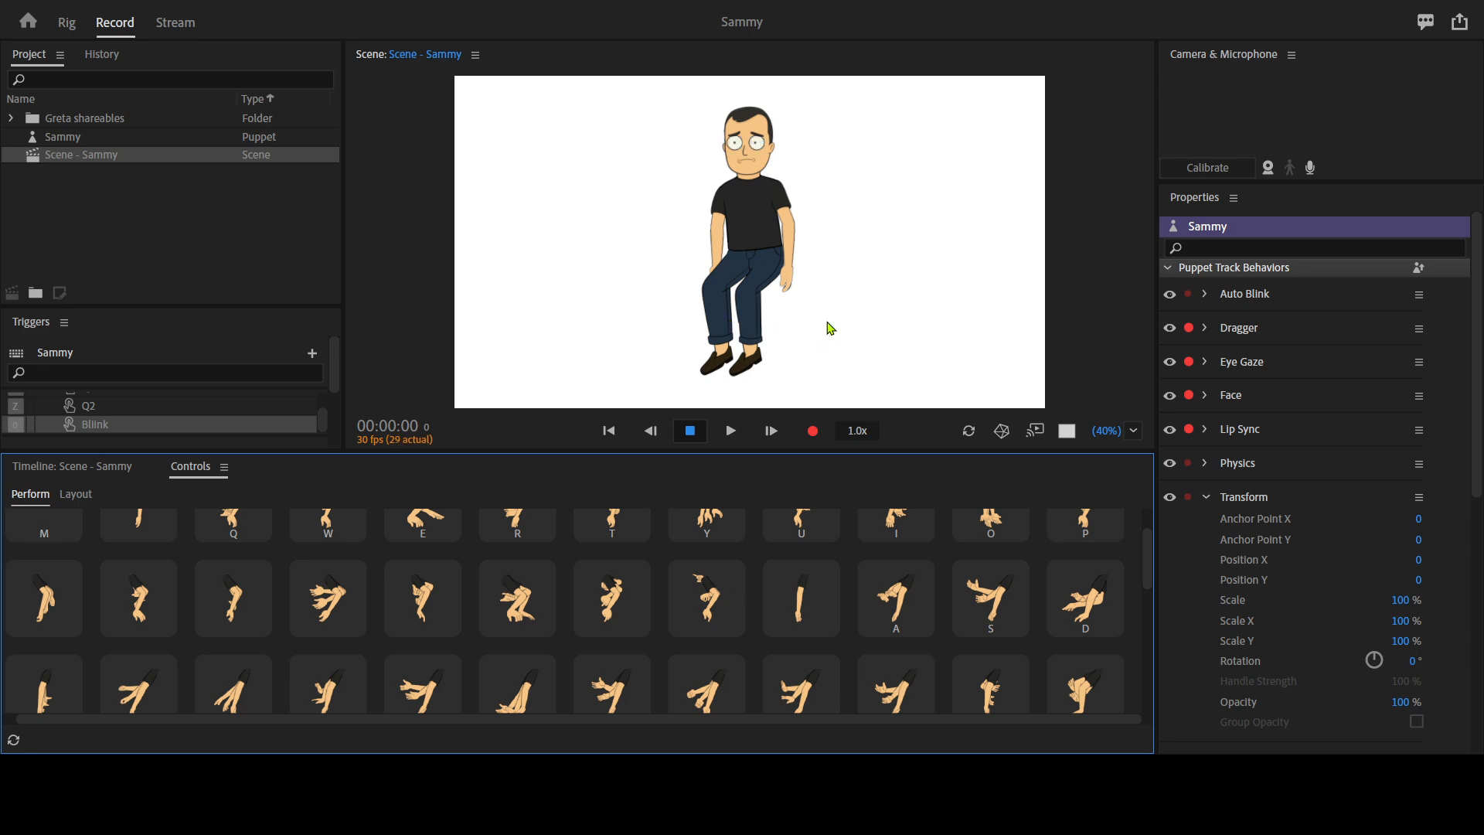
Examine the enlarged scene and the eyebrow and eyelid thumbnails, trying the first and third eyebrow shapes on the puppet.
key("grave")
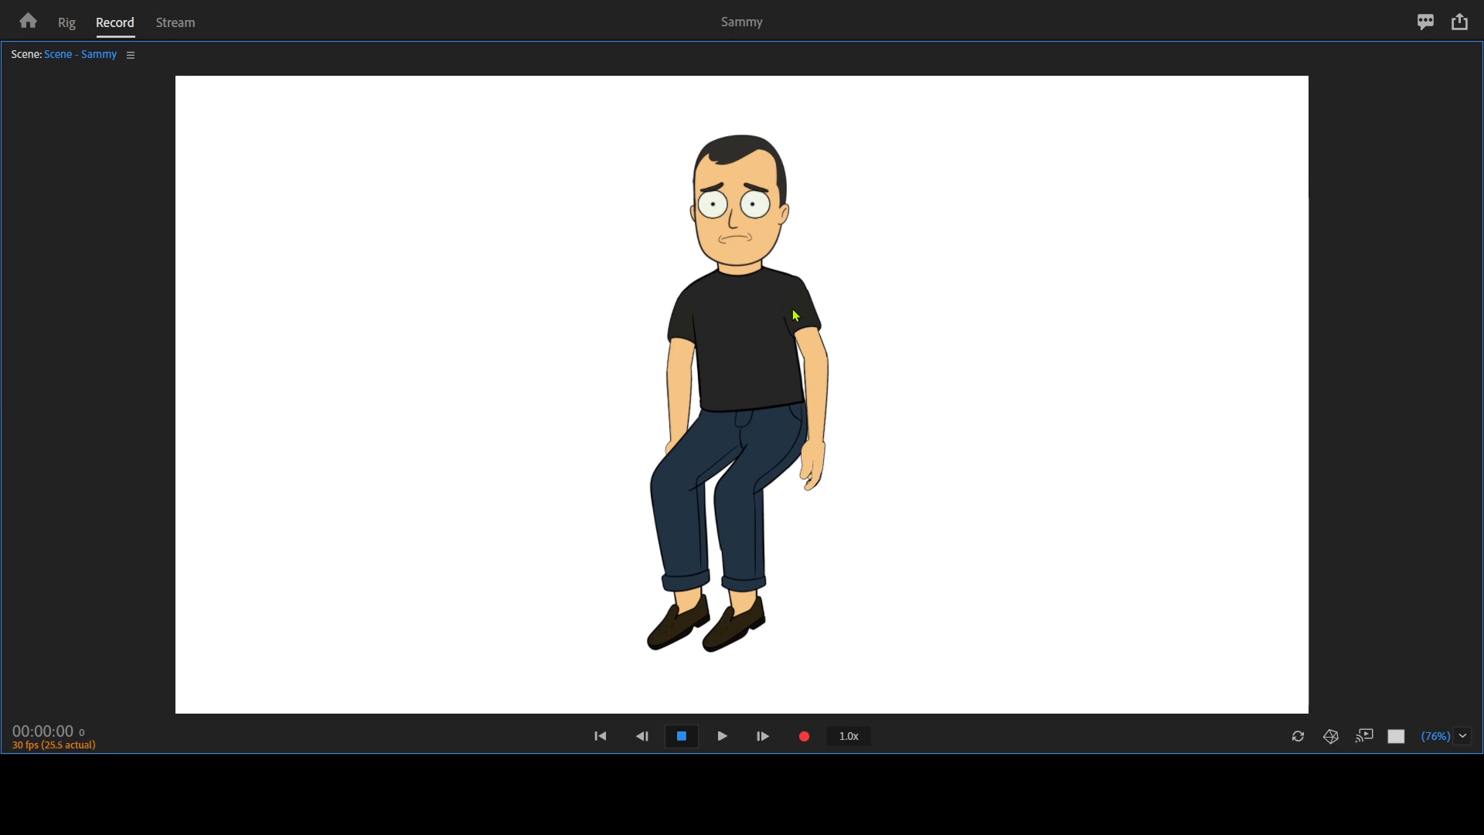
key("grave")
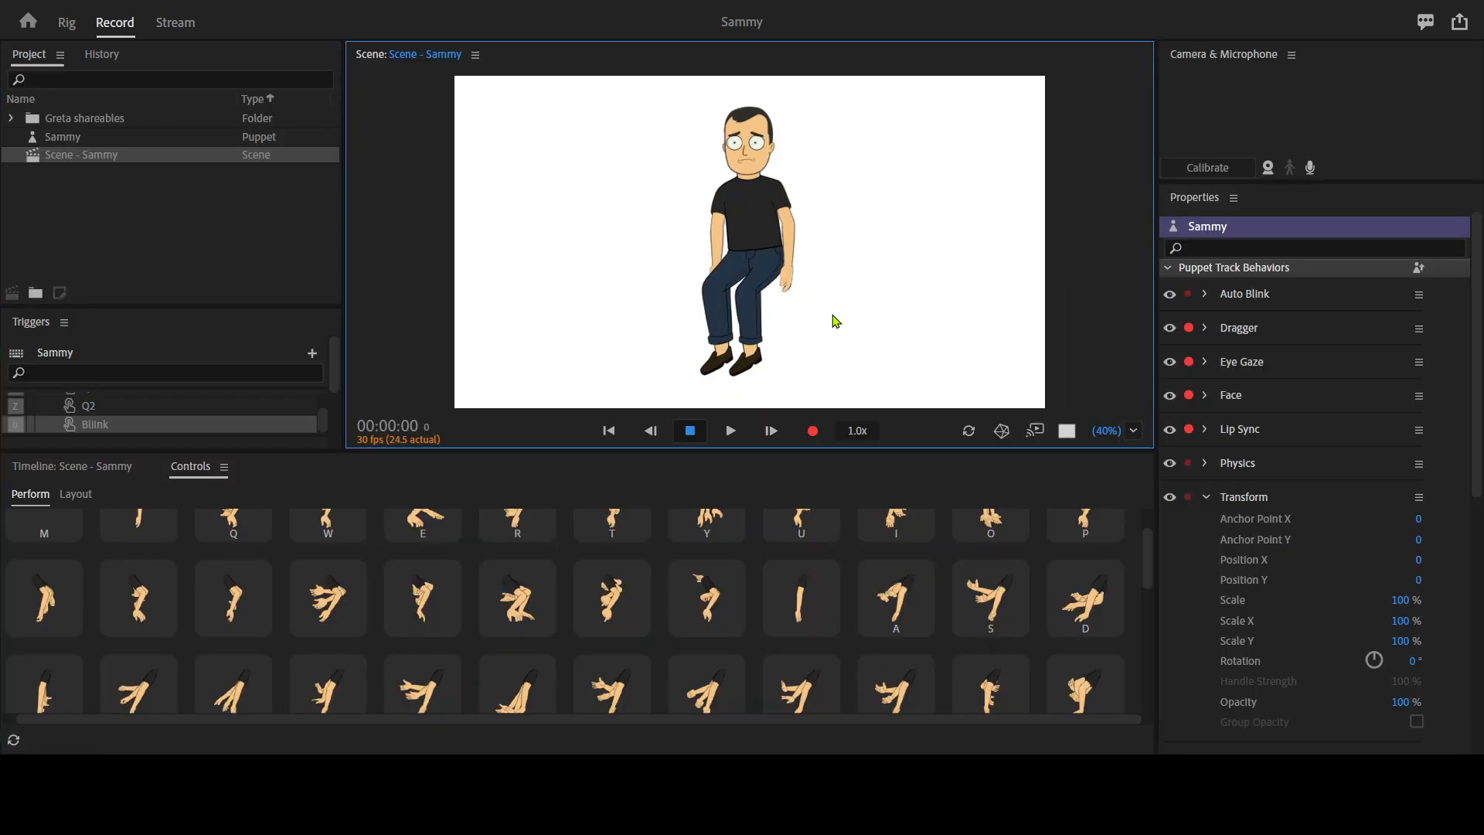
scroll(742, 611, "down", 5)
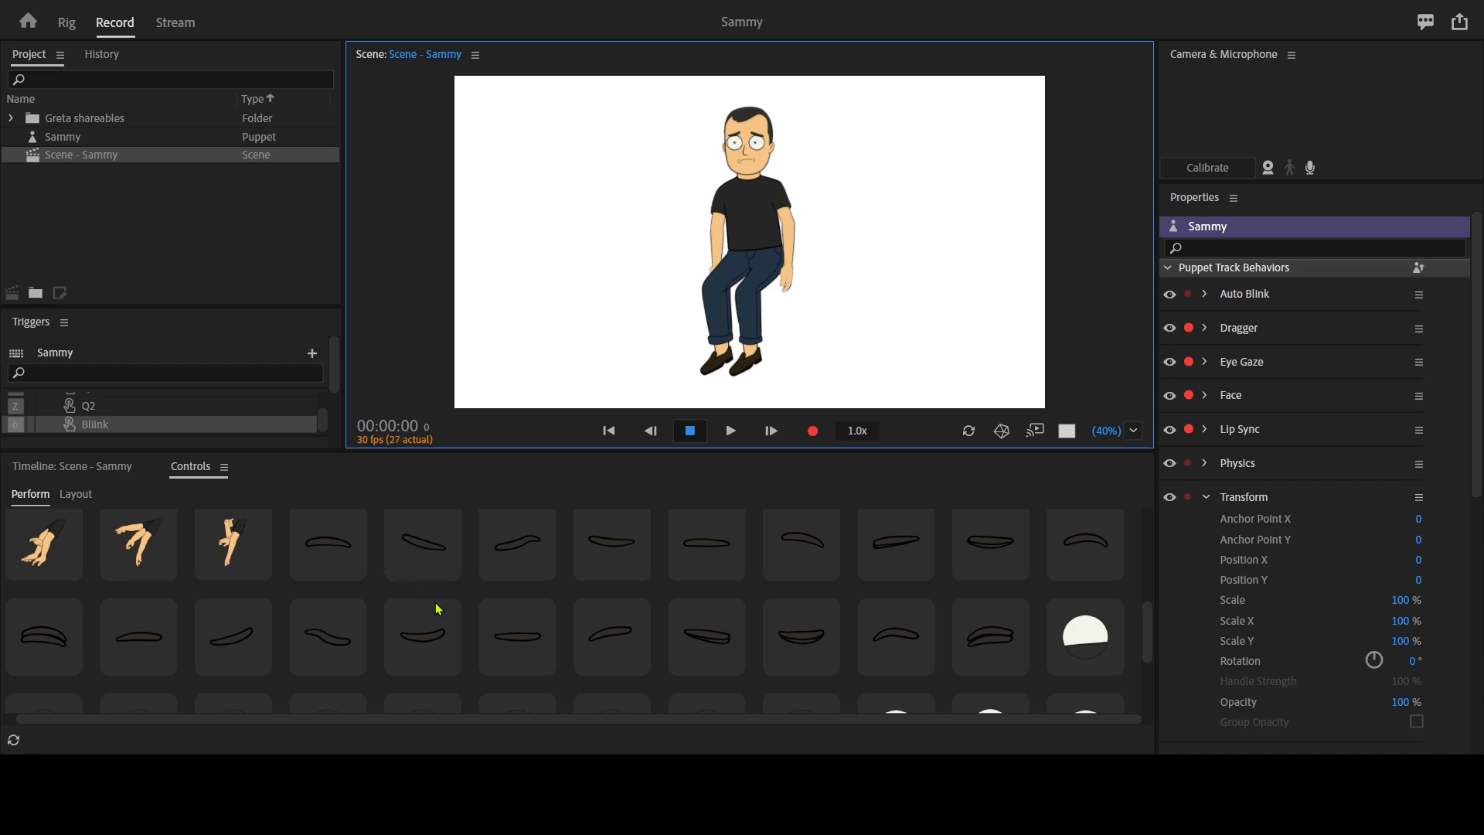
scroll(456, 616, "down", 2)
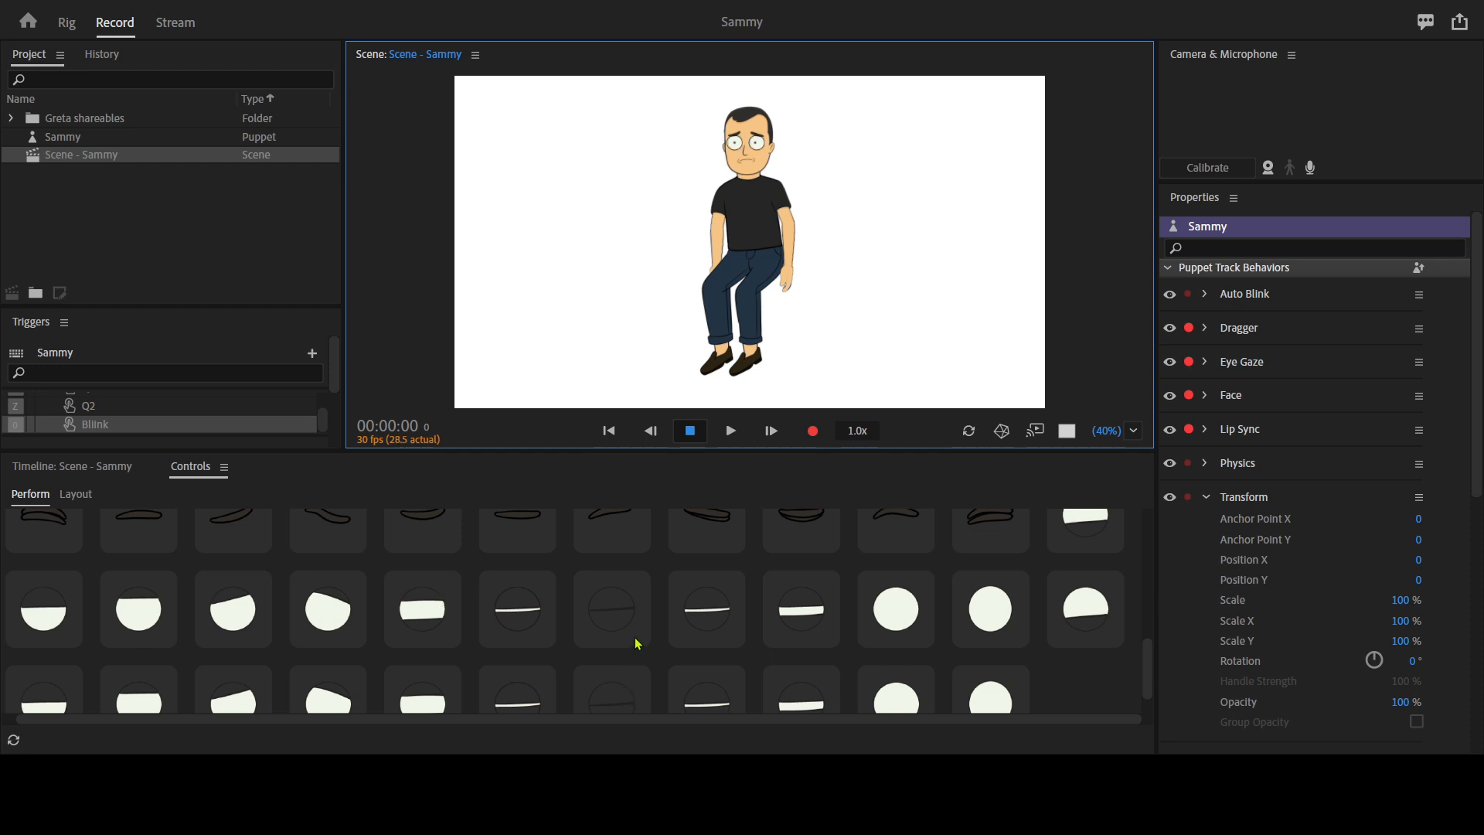
scroll(642, 591, "up", 3)
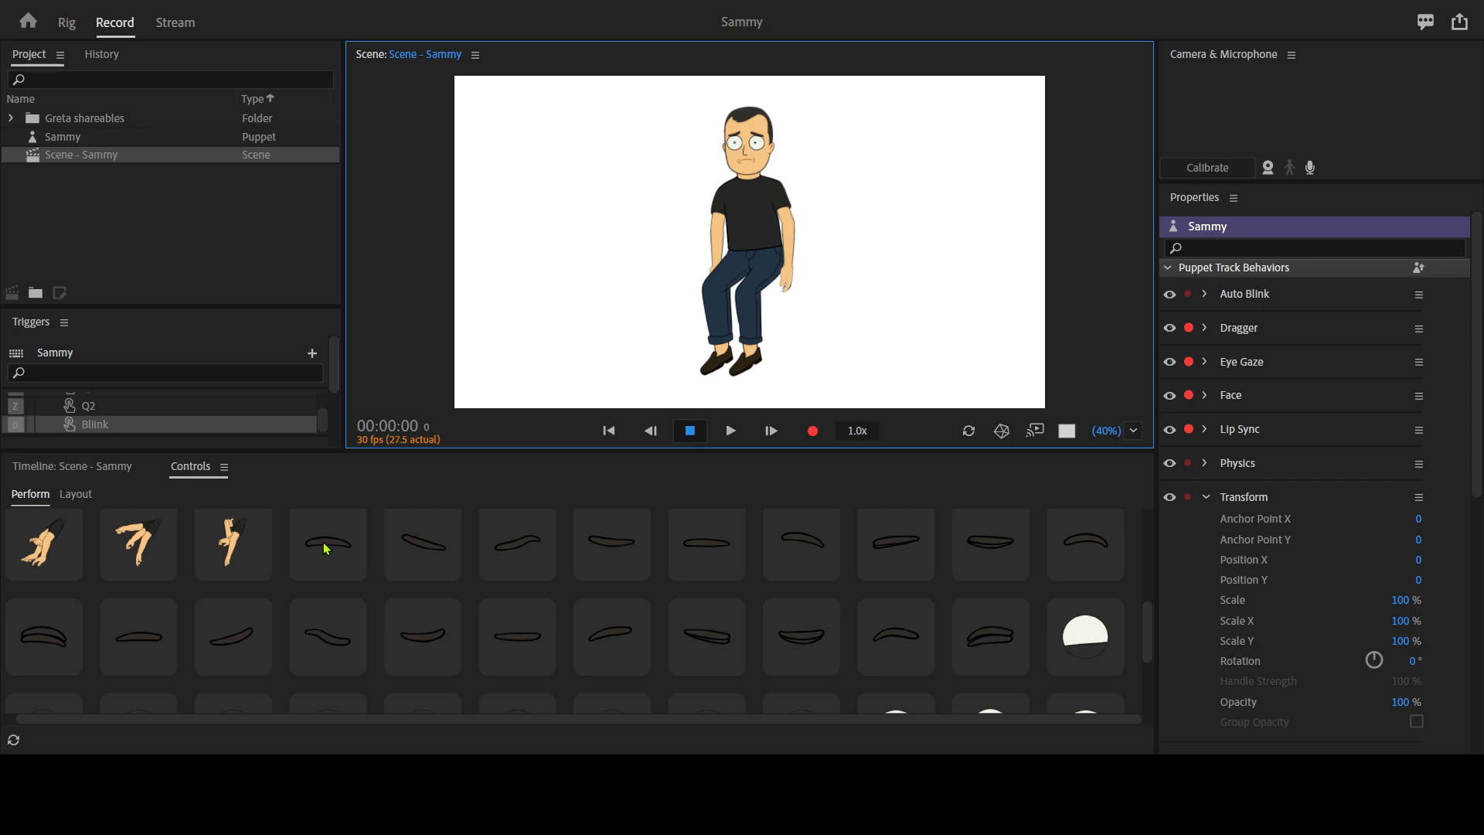
left_click(326, 549)
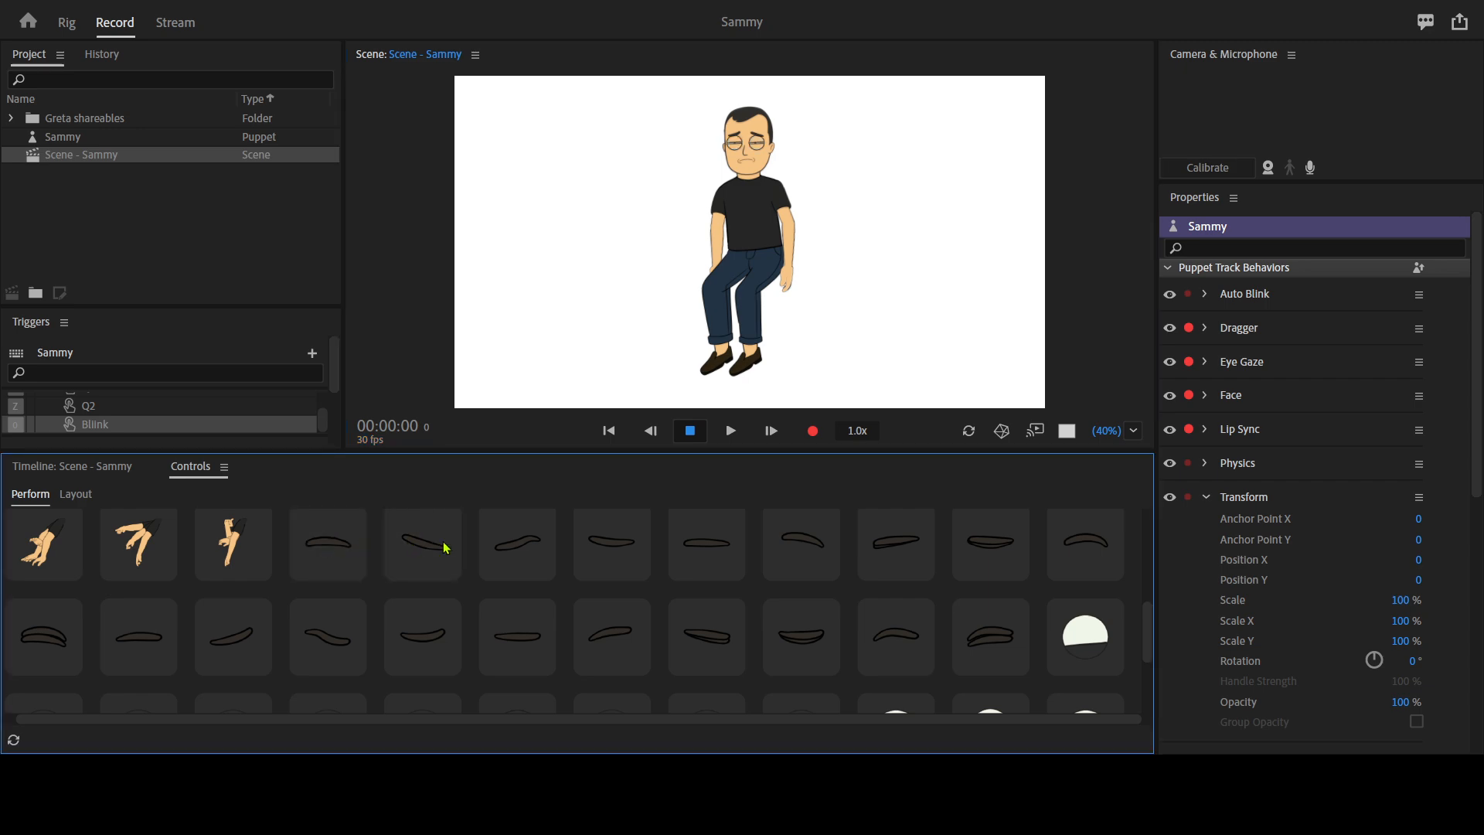
left_click(517, 543)
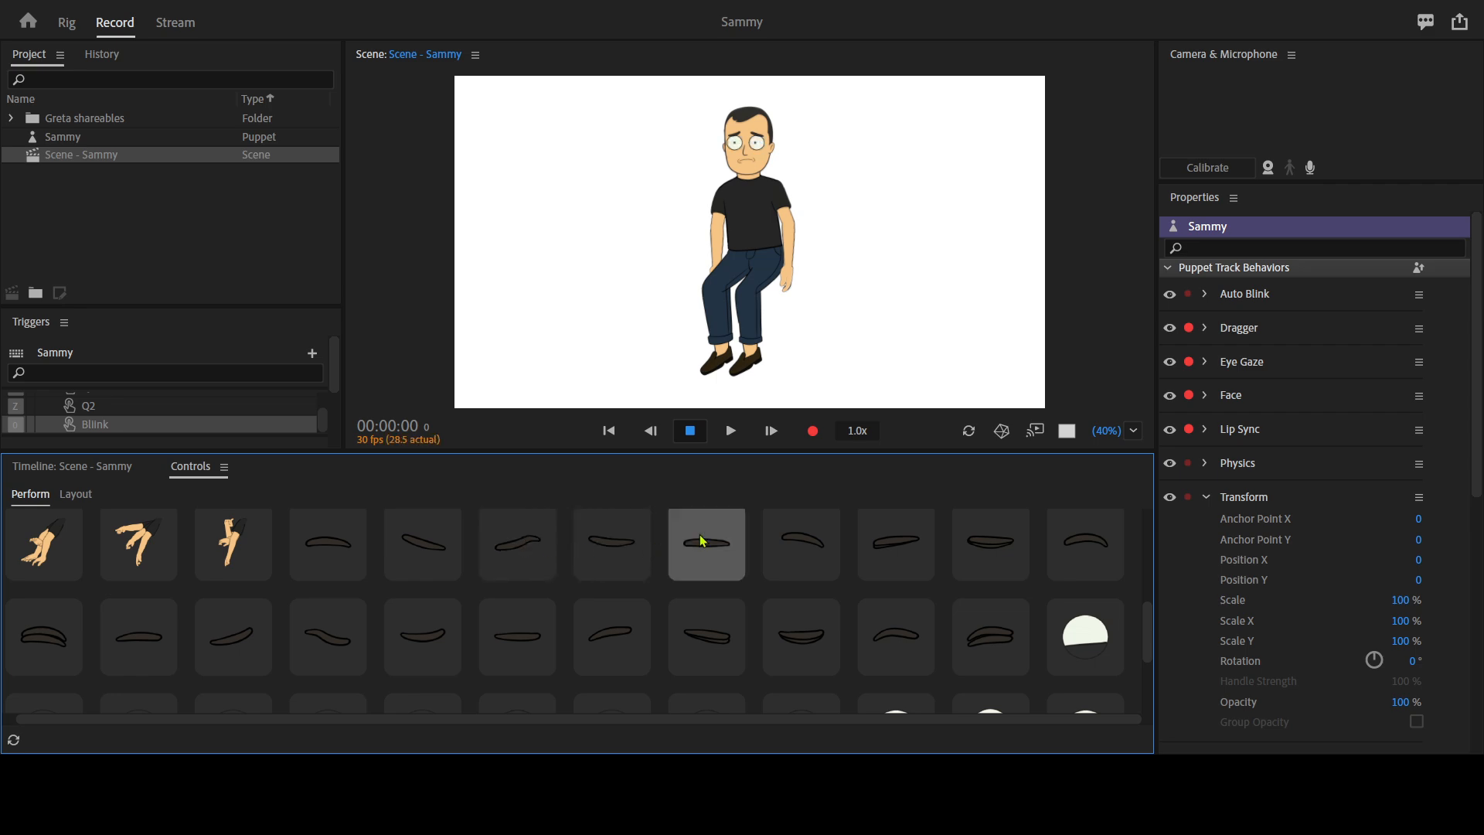
scroll(910, 547, "down", 3)
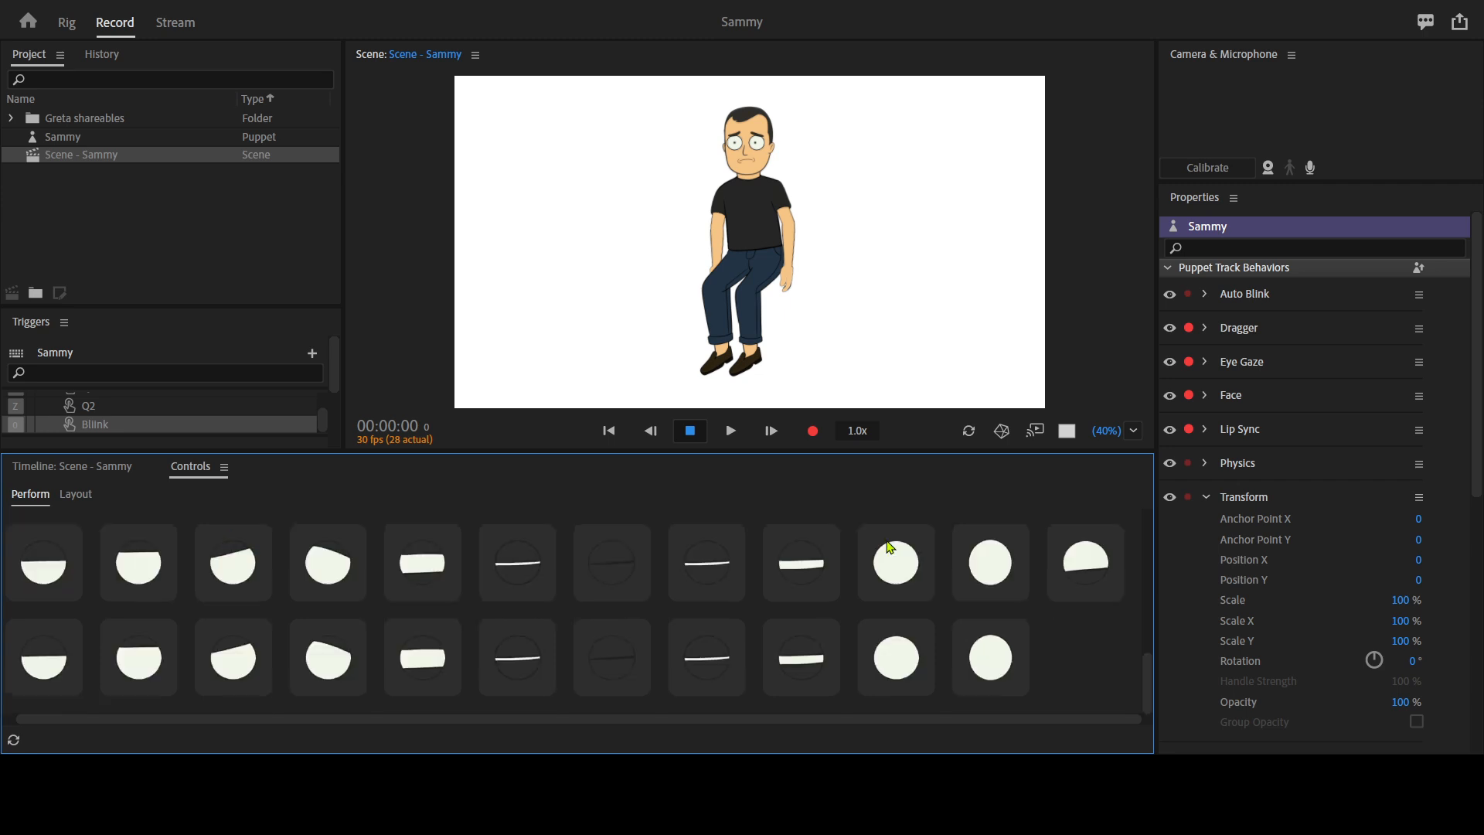
Switch to the Rig workspace, collapse the Main groups of HandA and HandB, and expand the Head group's layers.
left_click(65, 35)
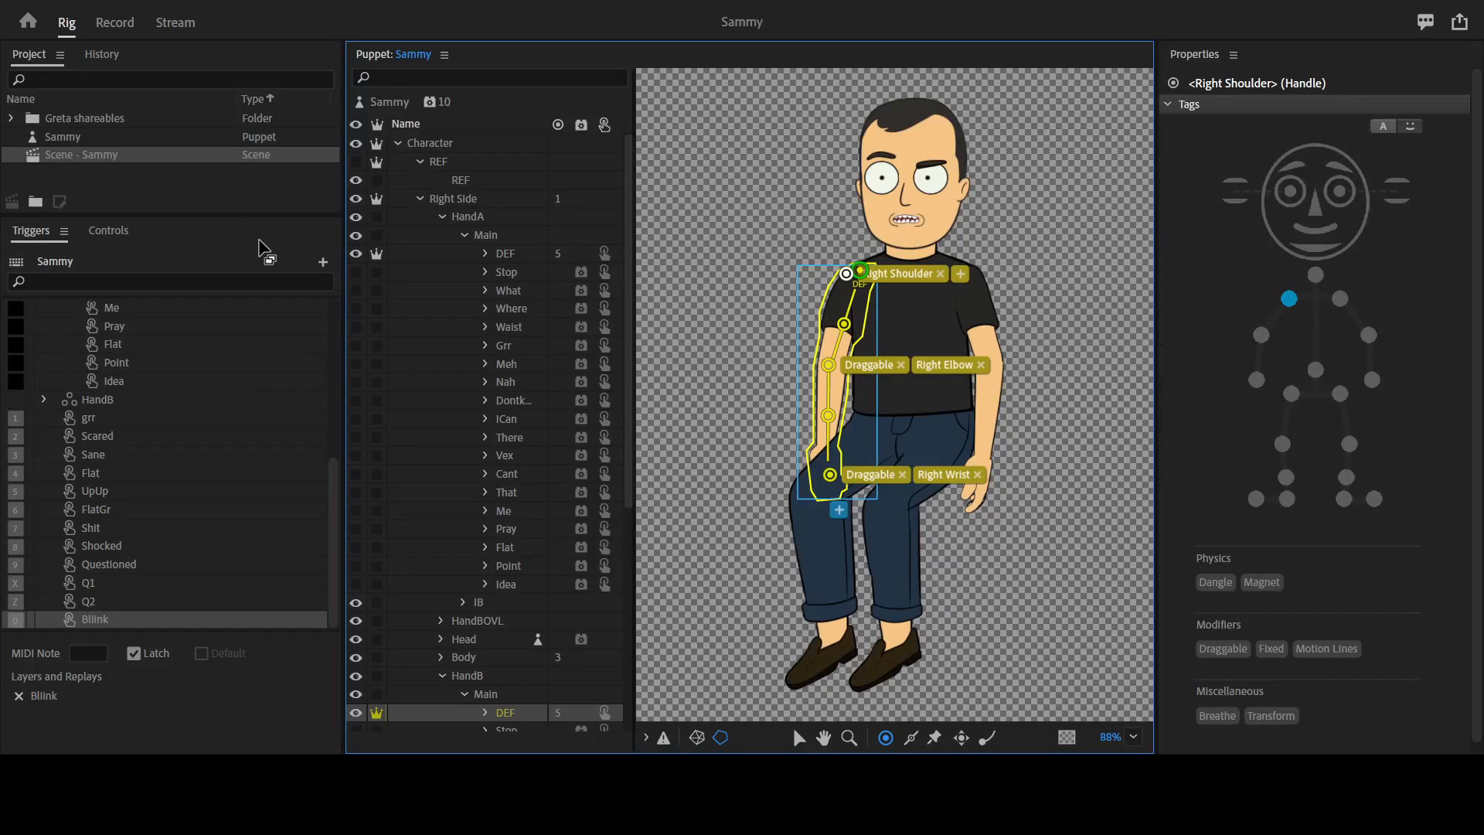
left_click(463, 236)
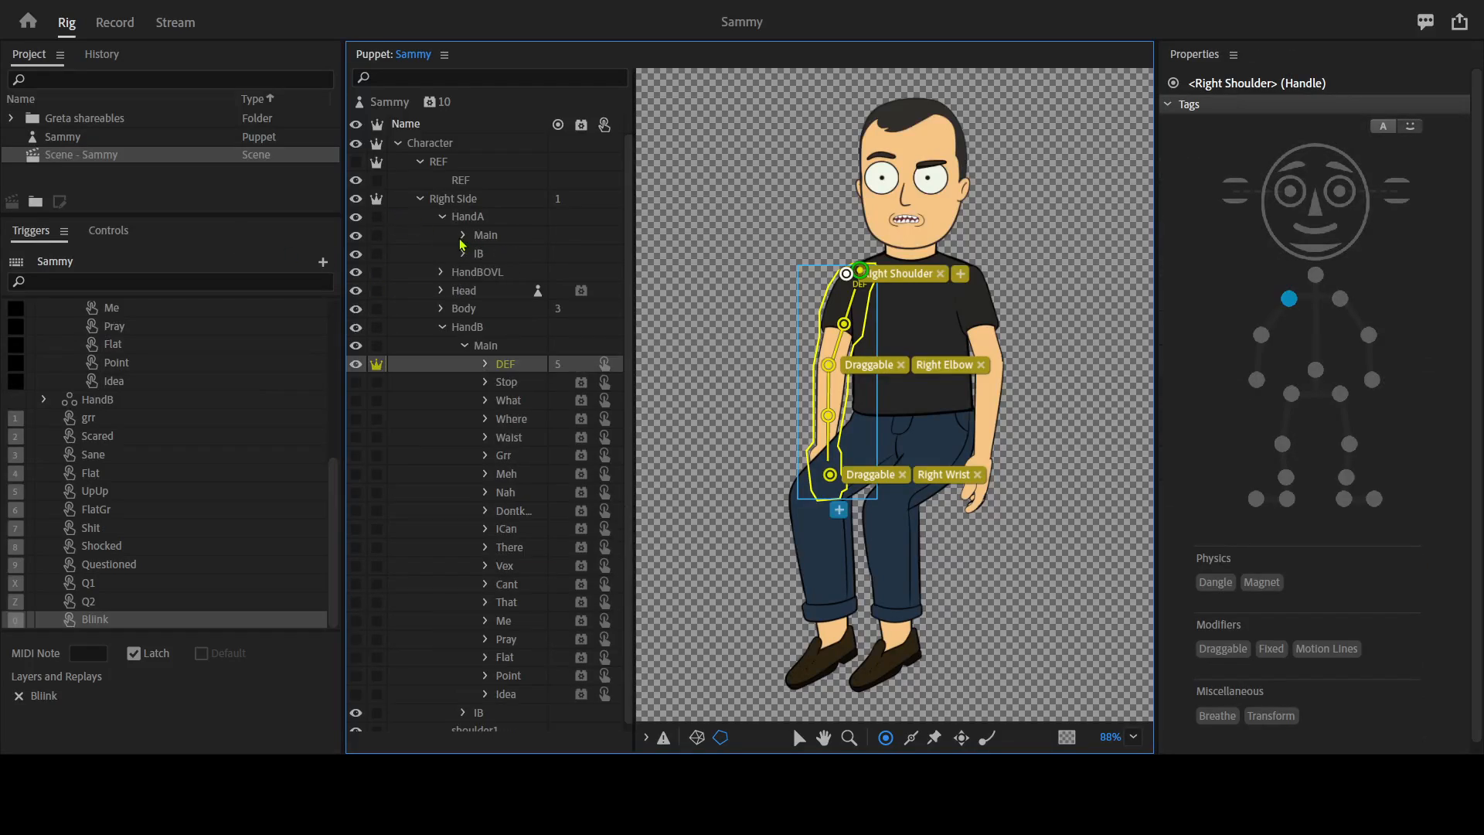
left_click(465, 347)
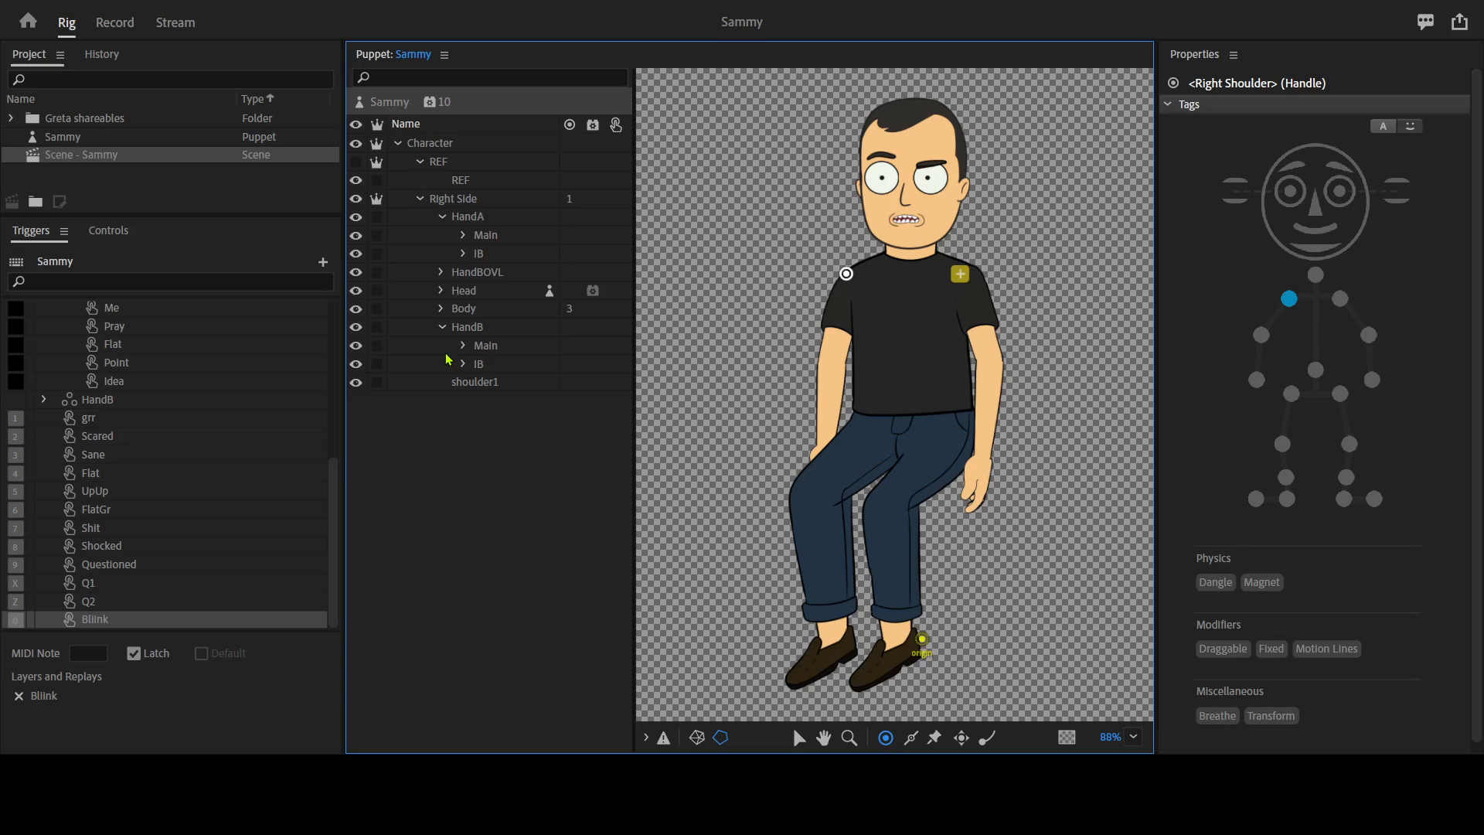
left_click(441, 290)
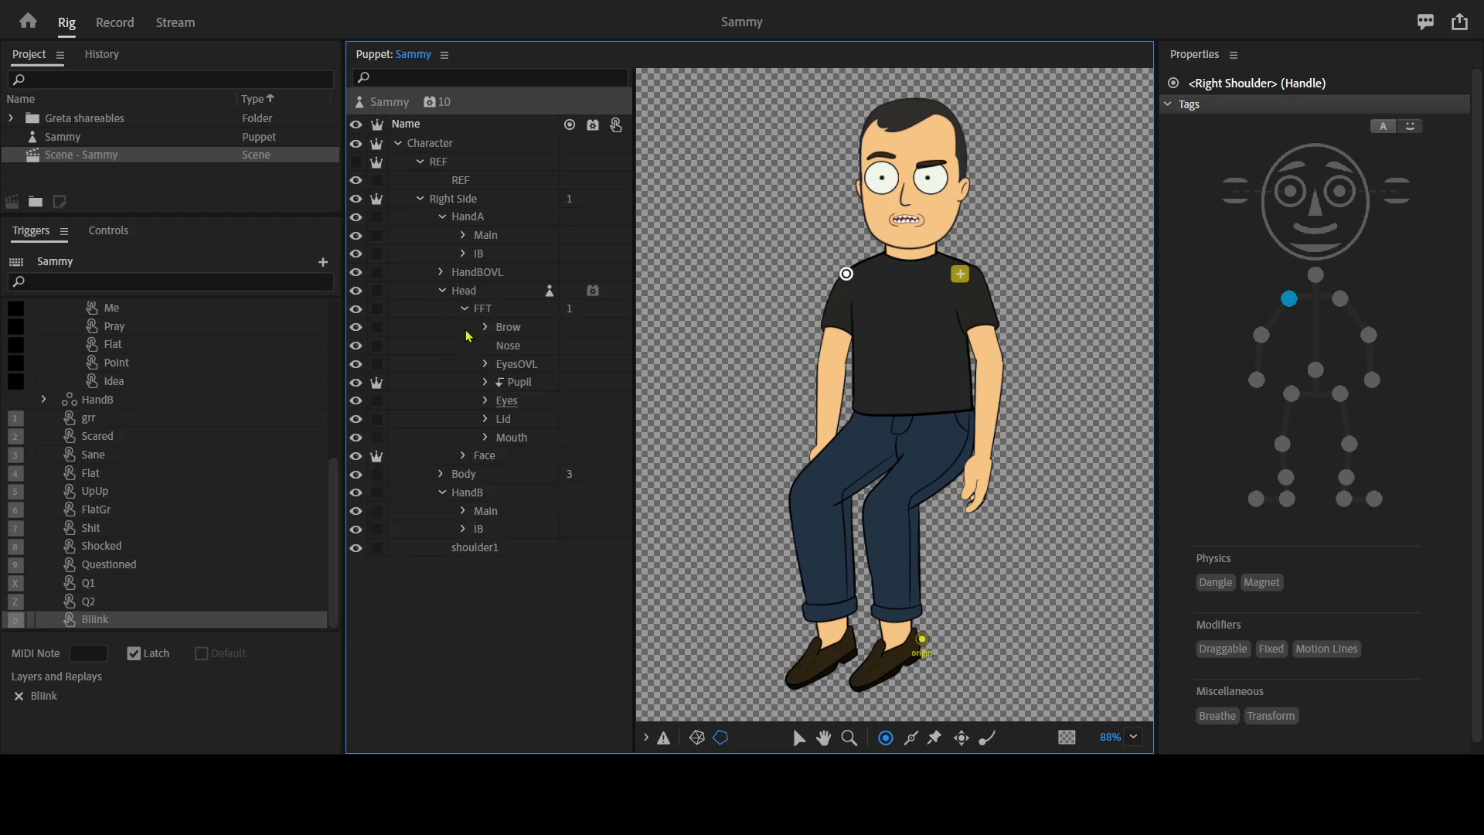
Expand the head's Pupil group, open it as its own puppet, and examine the PupilA and PupilB layers.
left_click(487, 383)
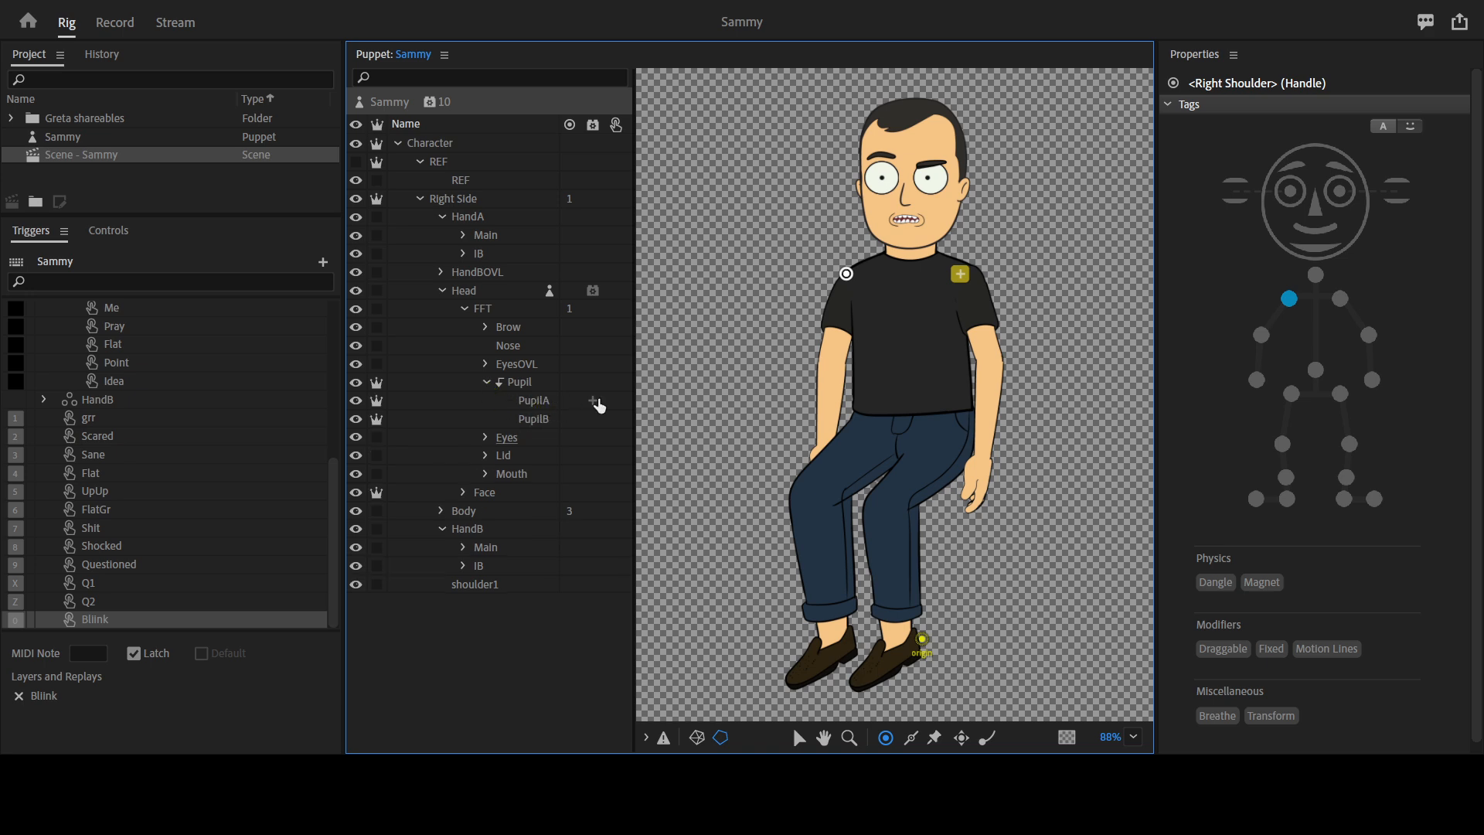
double_click(531, 384)
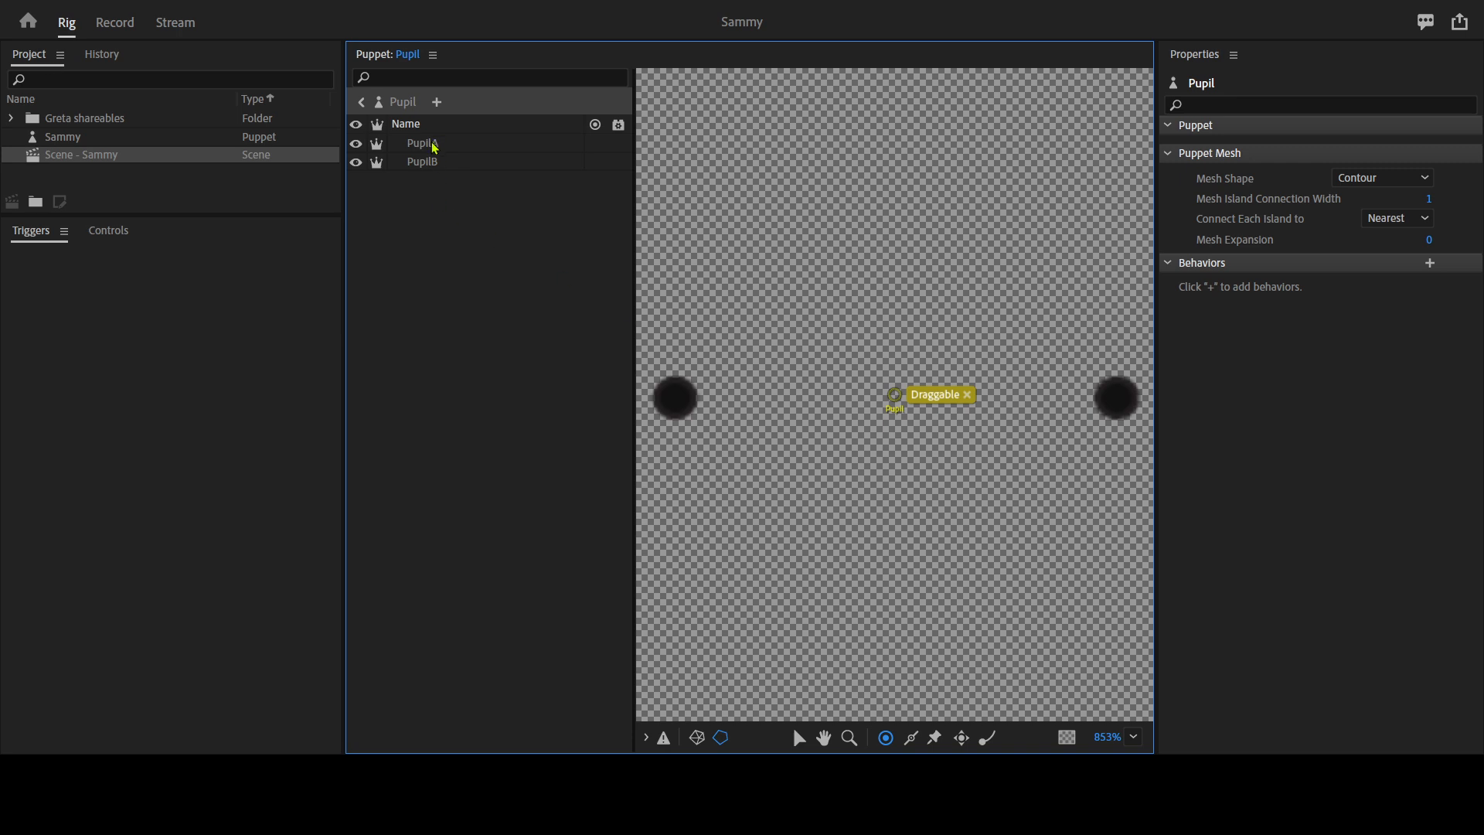
left_click(452, 149)
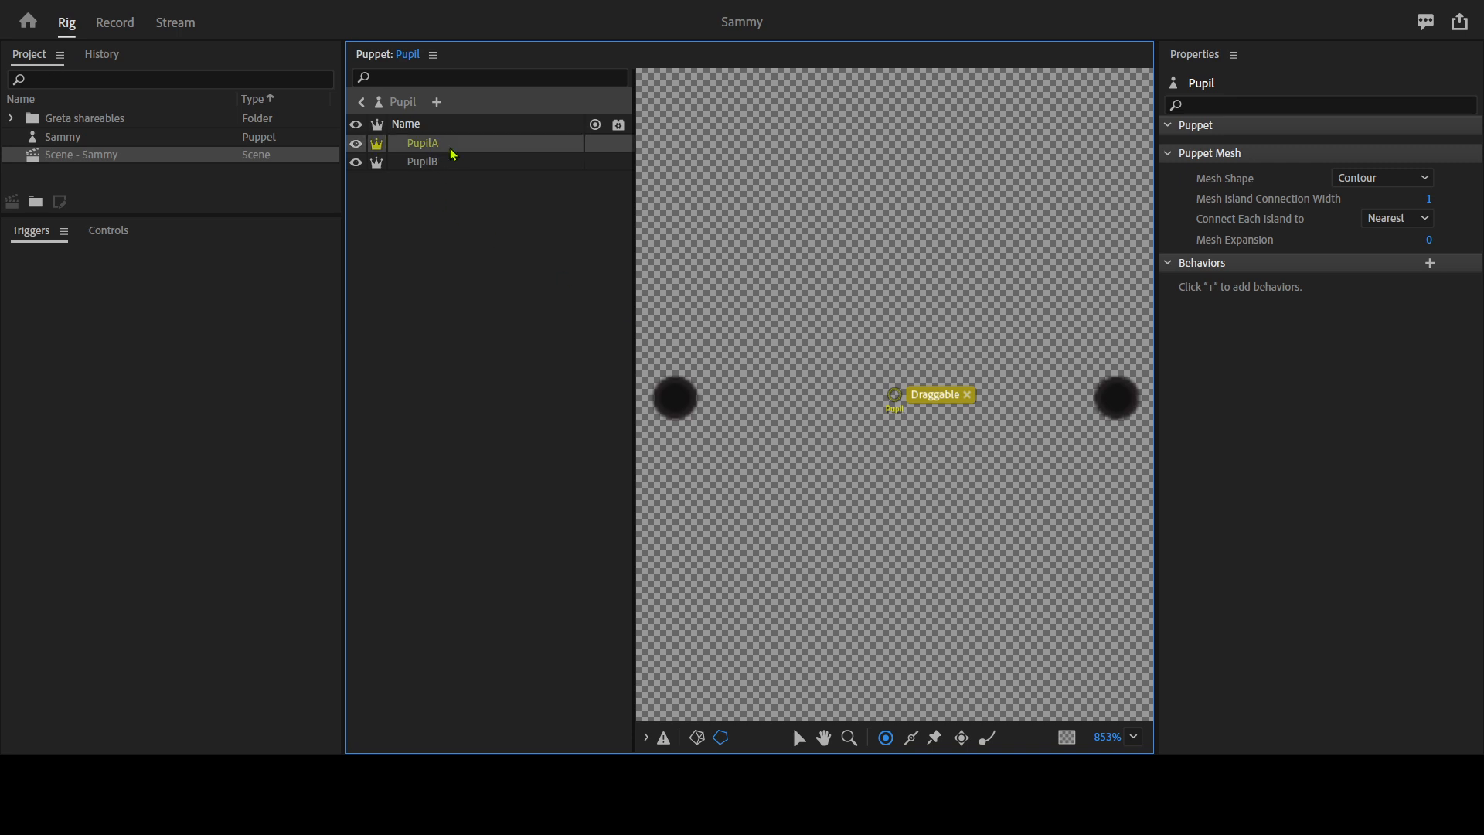
left_click(446, 166)
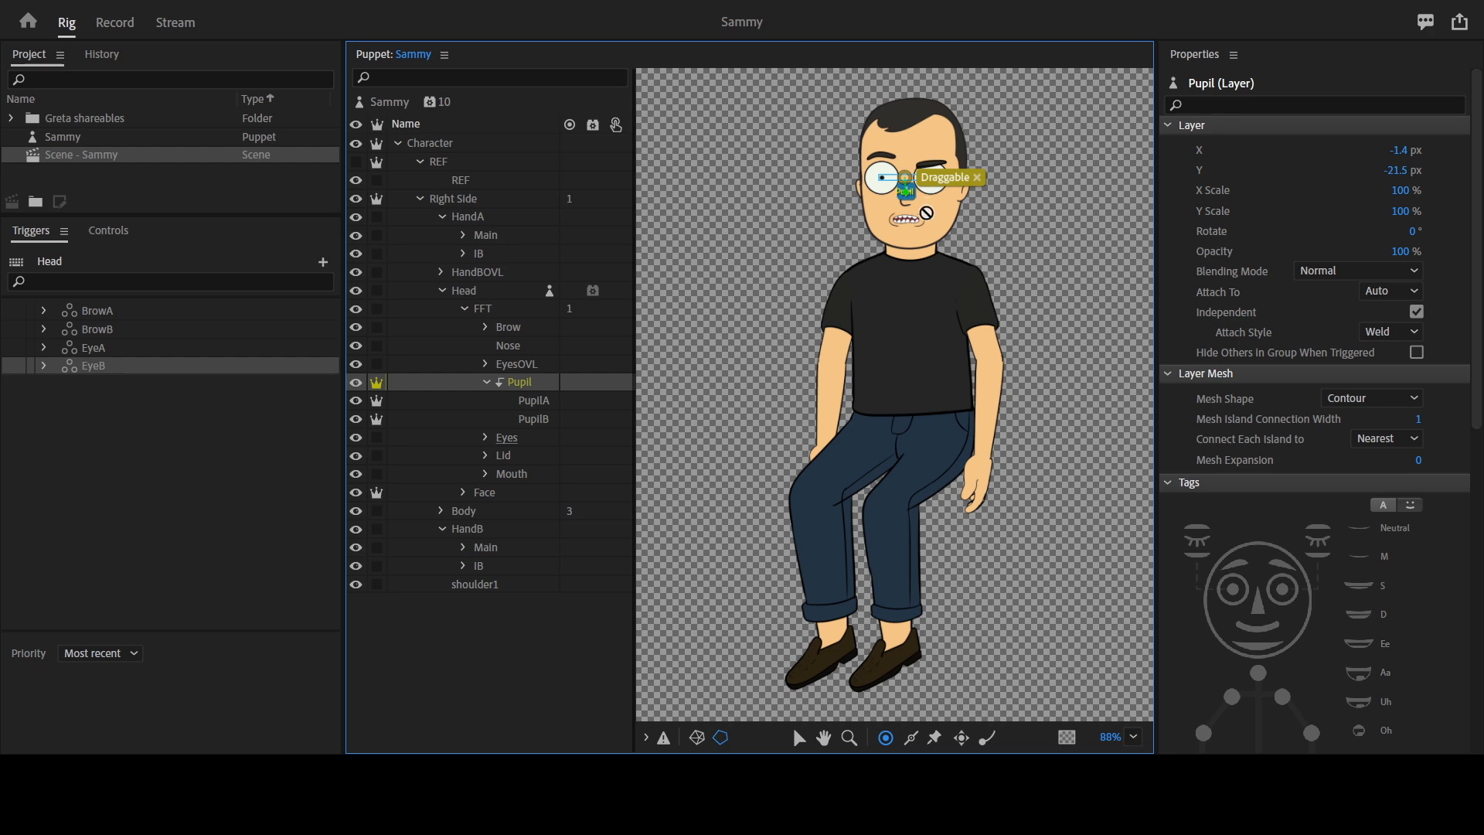
Switch to the Record workspace, restore the standard scene view, and display the puppet's performance controls.
left_click(128, 36)
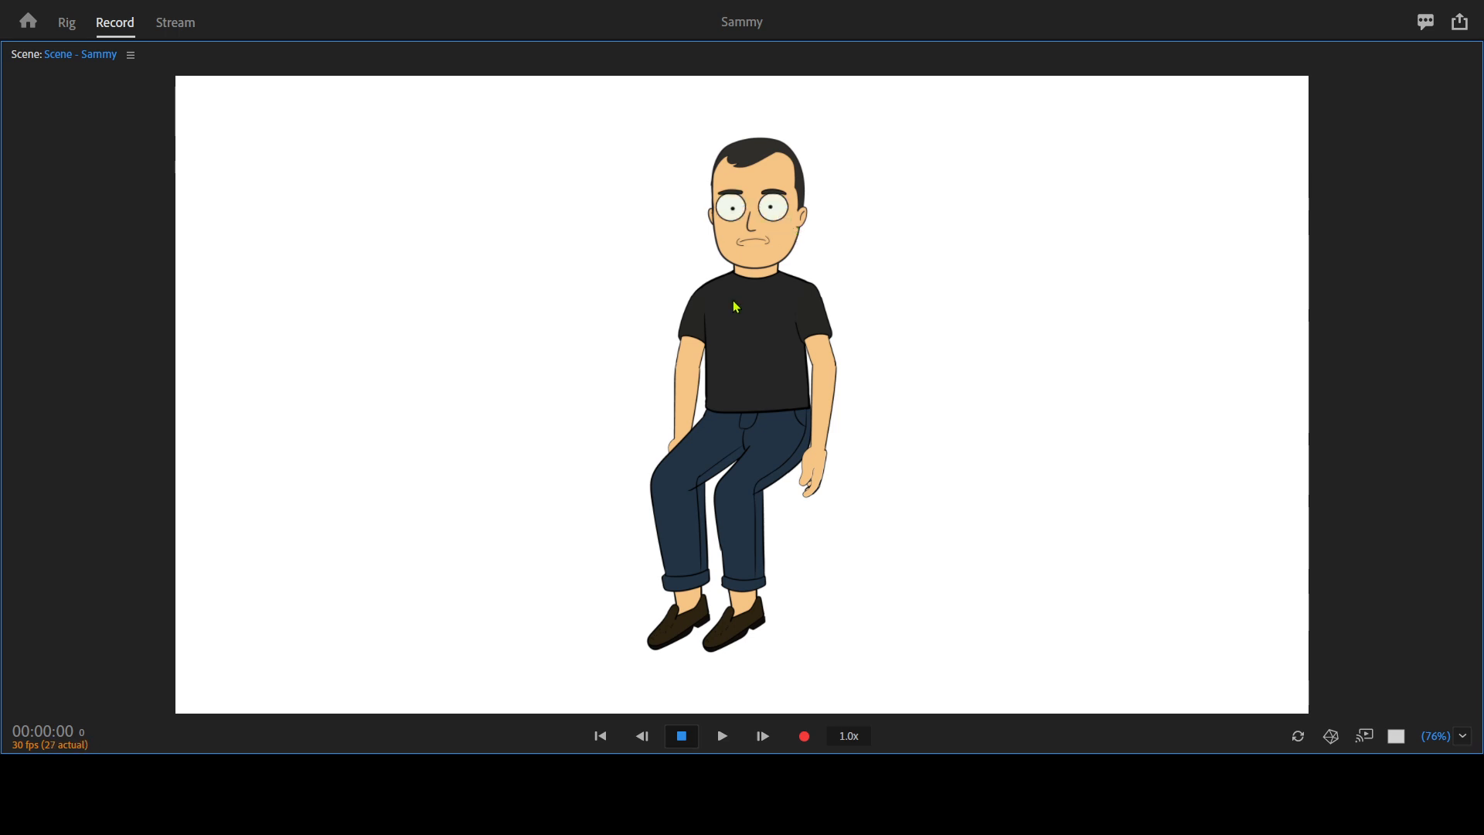
key("grave")
left_click(190, 466)
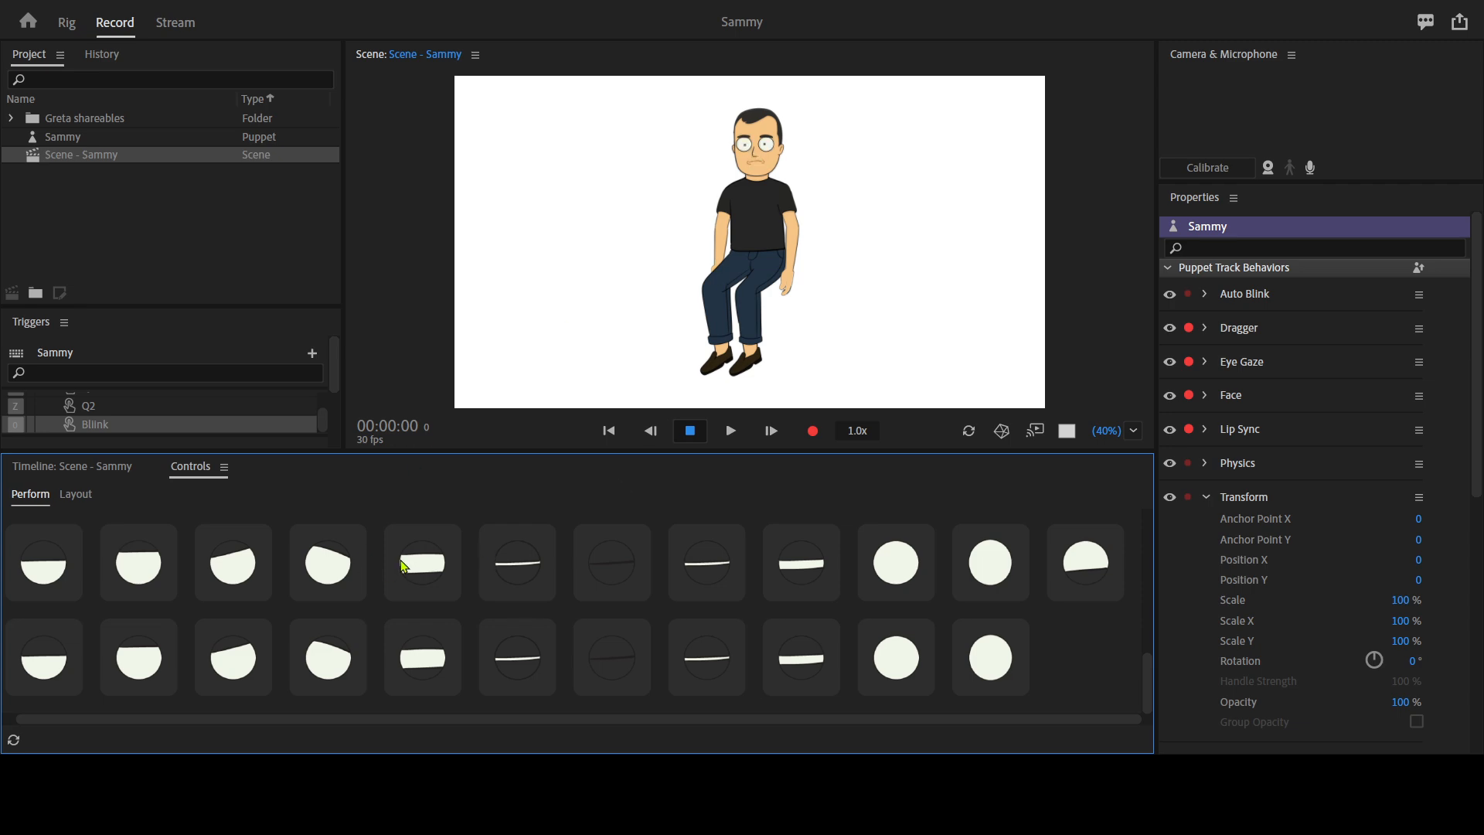
Try out the narrowed eyelid shapes on the puppet's eyes and check each eye in the enlarged scene view.
left_click(425, 564)
left_click(425, 564)
left_click(425, 564)
left_click(425, 565)
key("grave")
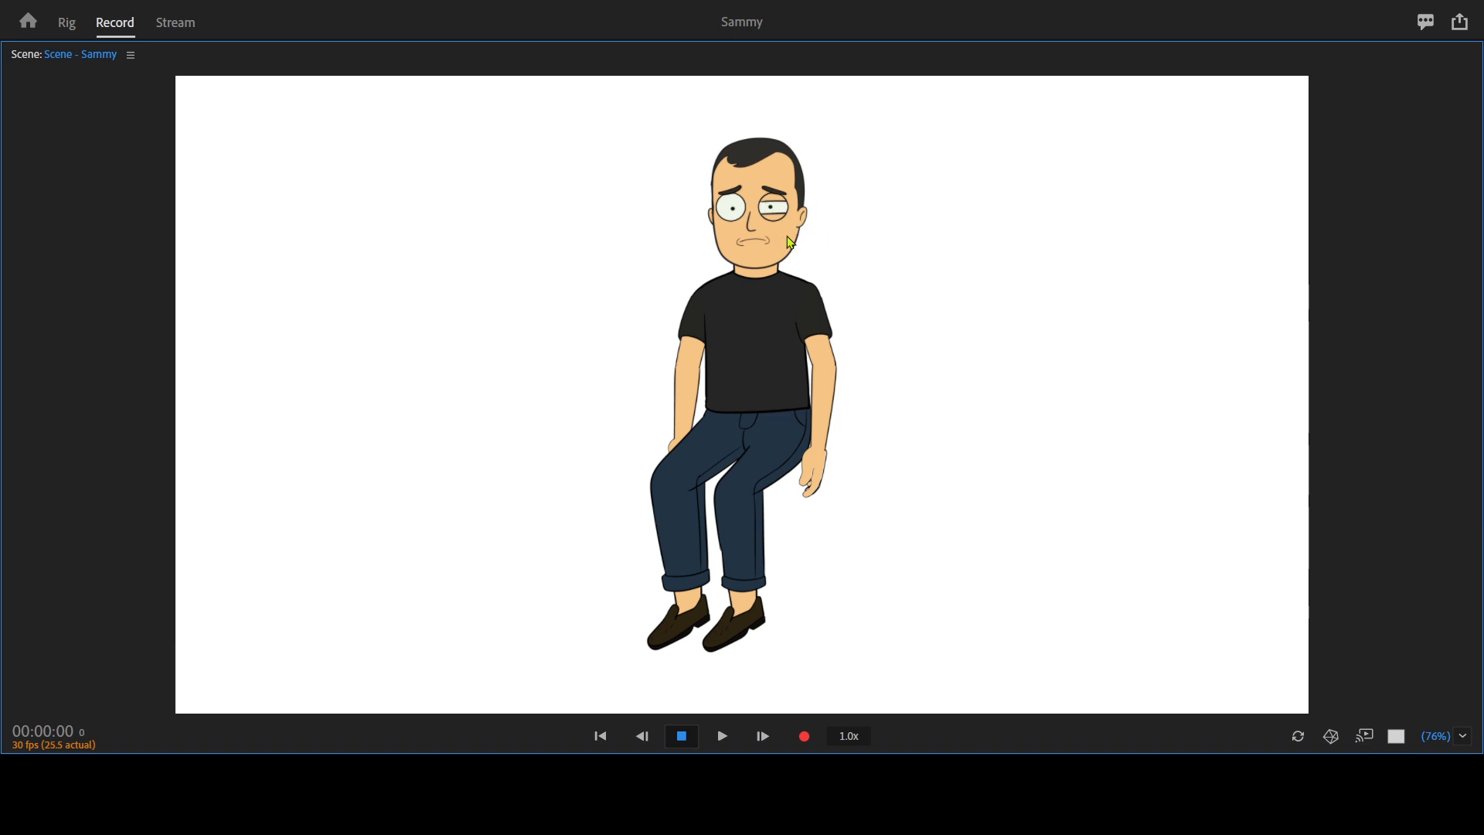
key("grave")
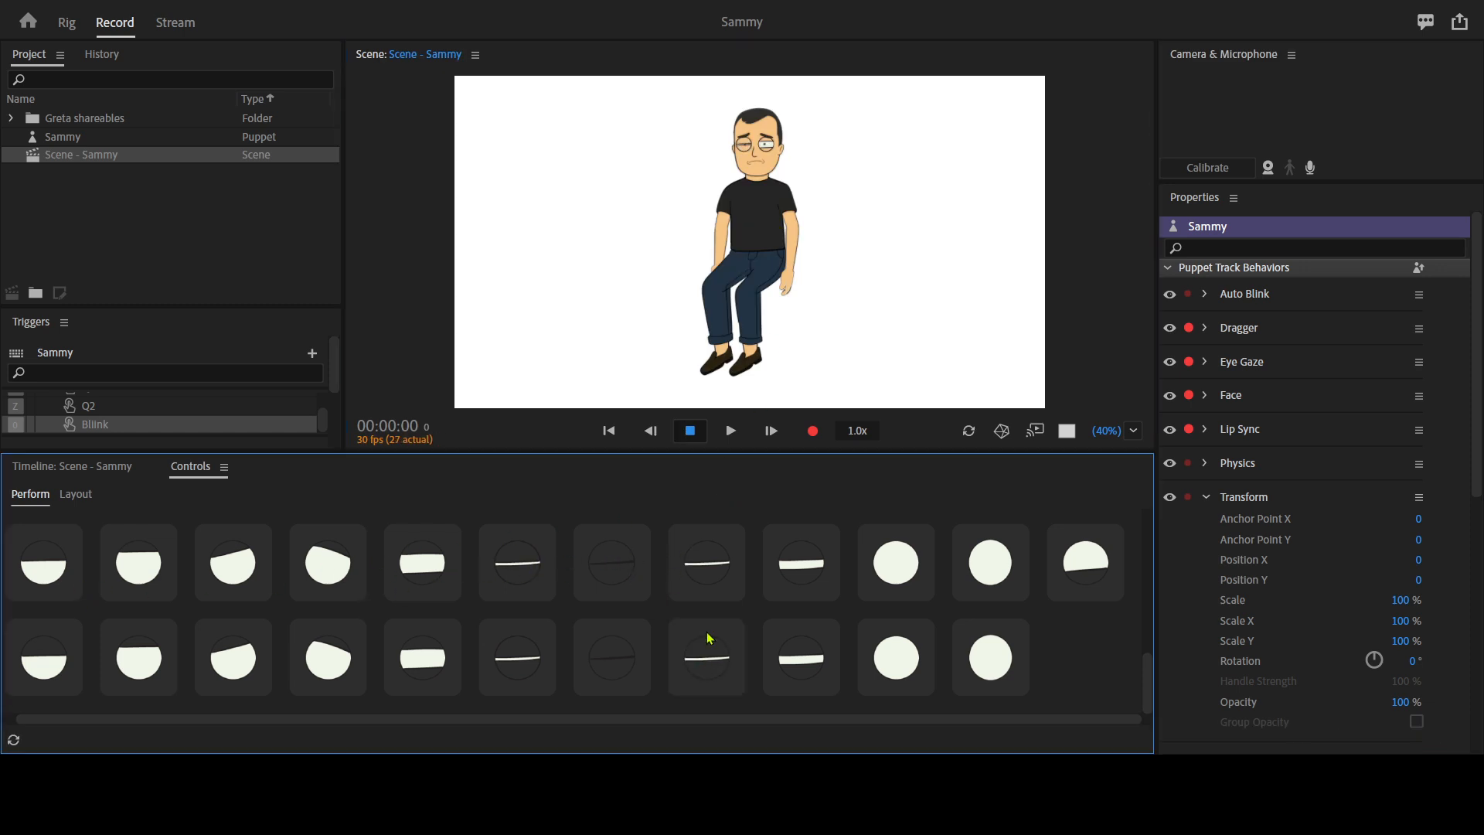
key("grave")
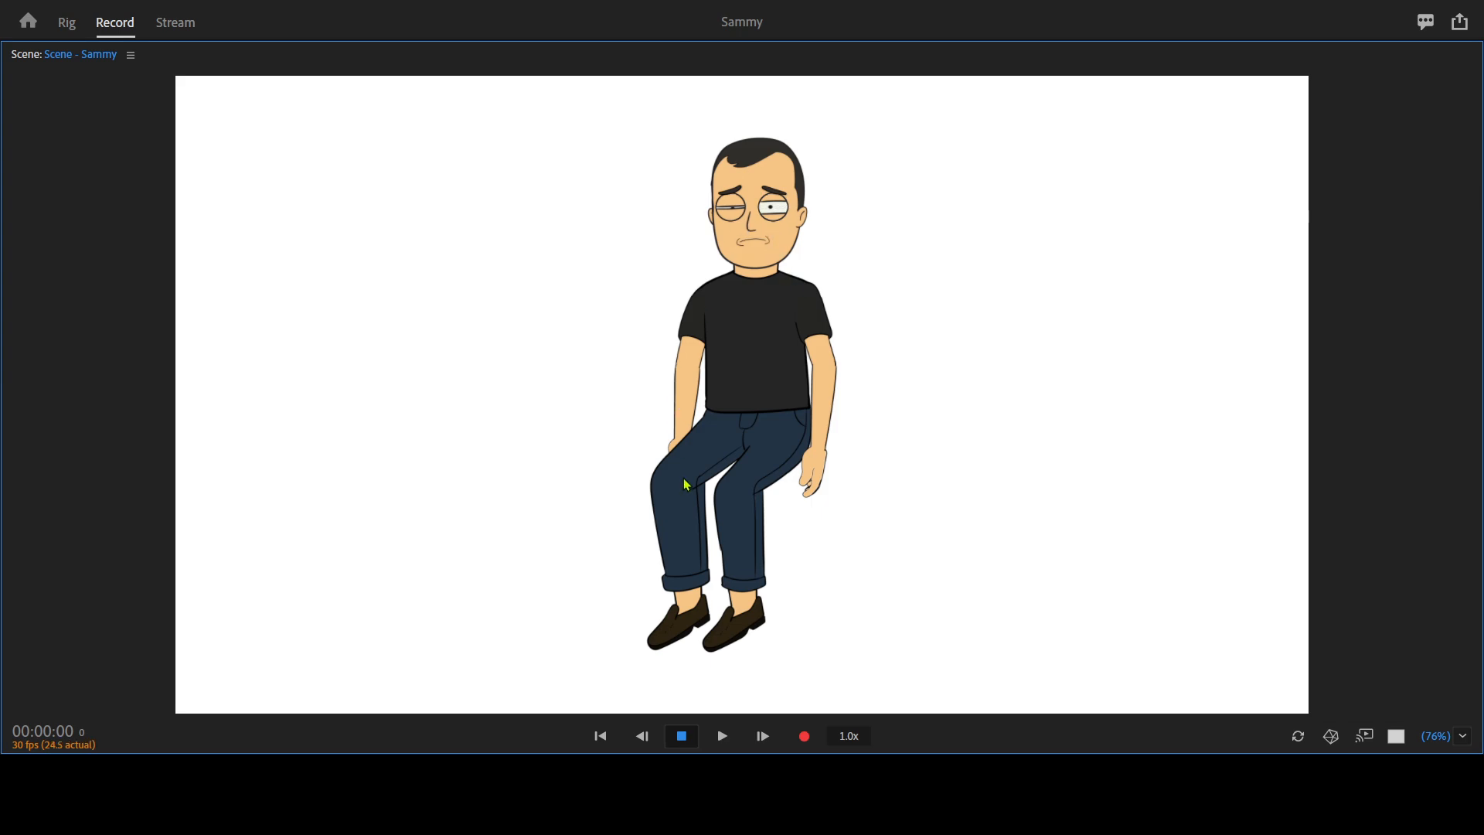
key("grave")
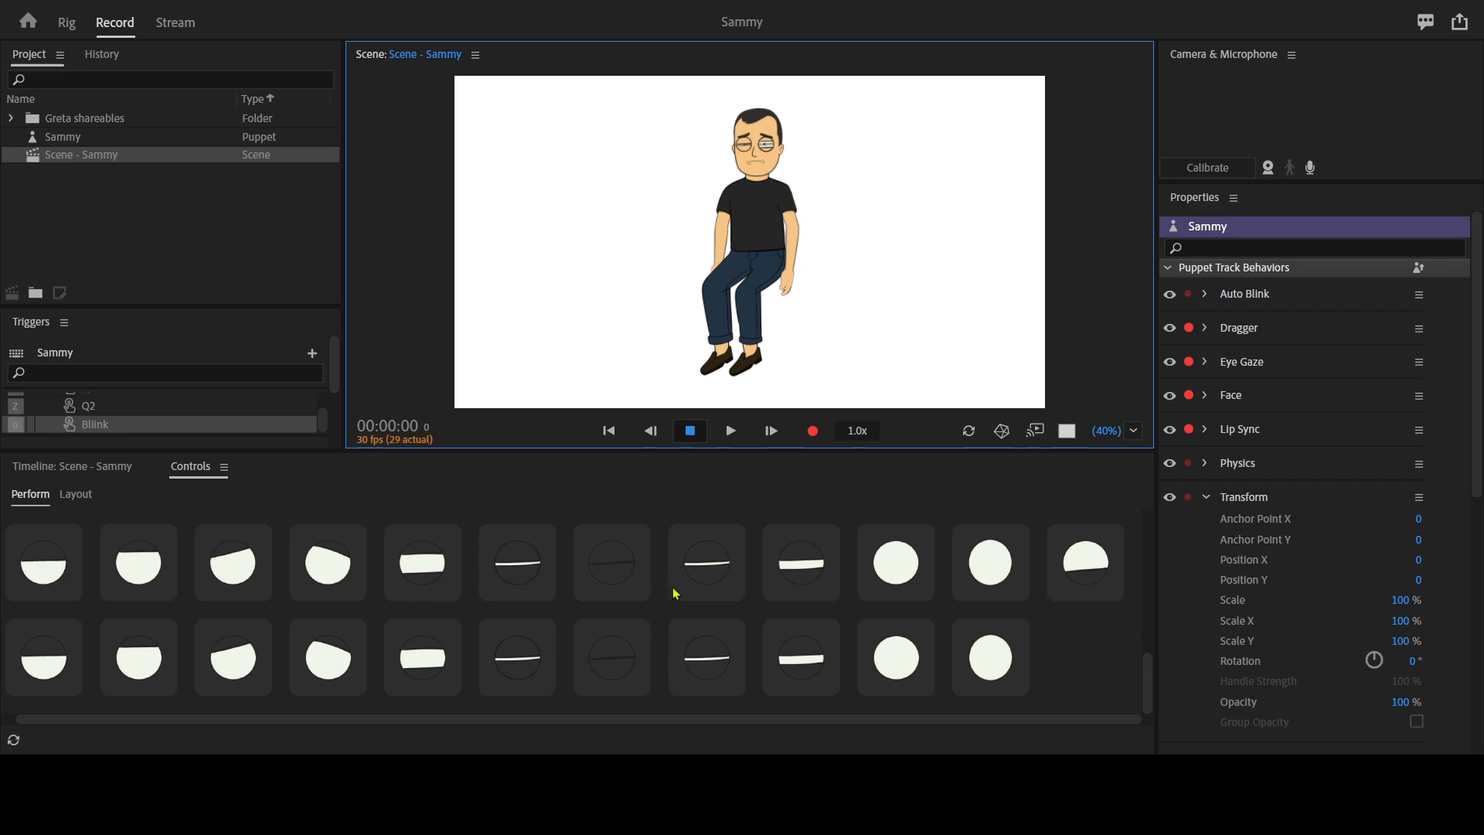
Reveal the puppet's Replays list and apply the fifth eyelid shape from both thumbnail rows to the eyes.
scroll(1332, 586, "down", 2)
scroll(1333, 585, "down", 9)
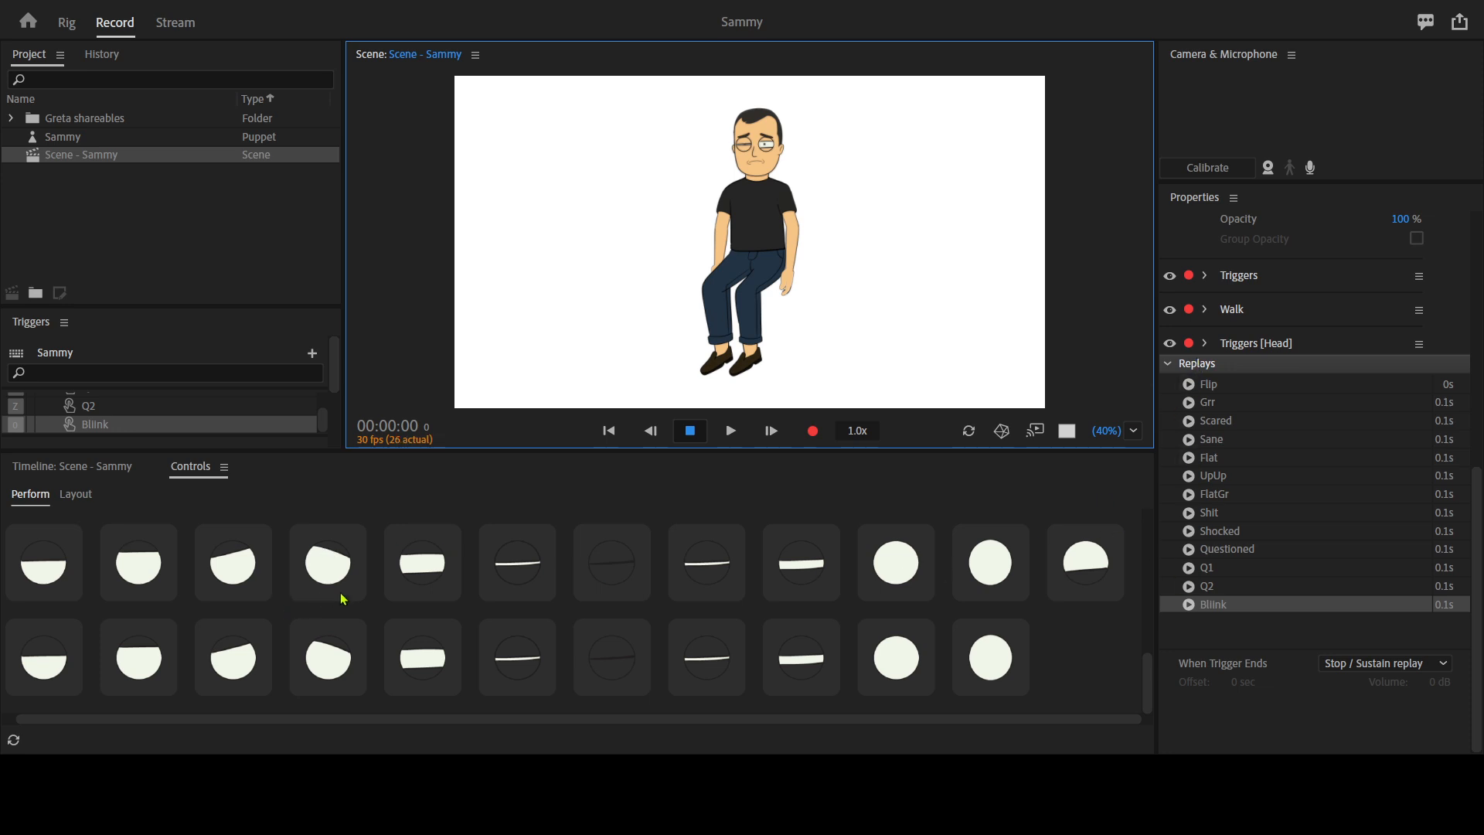
left_click(435, 571)
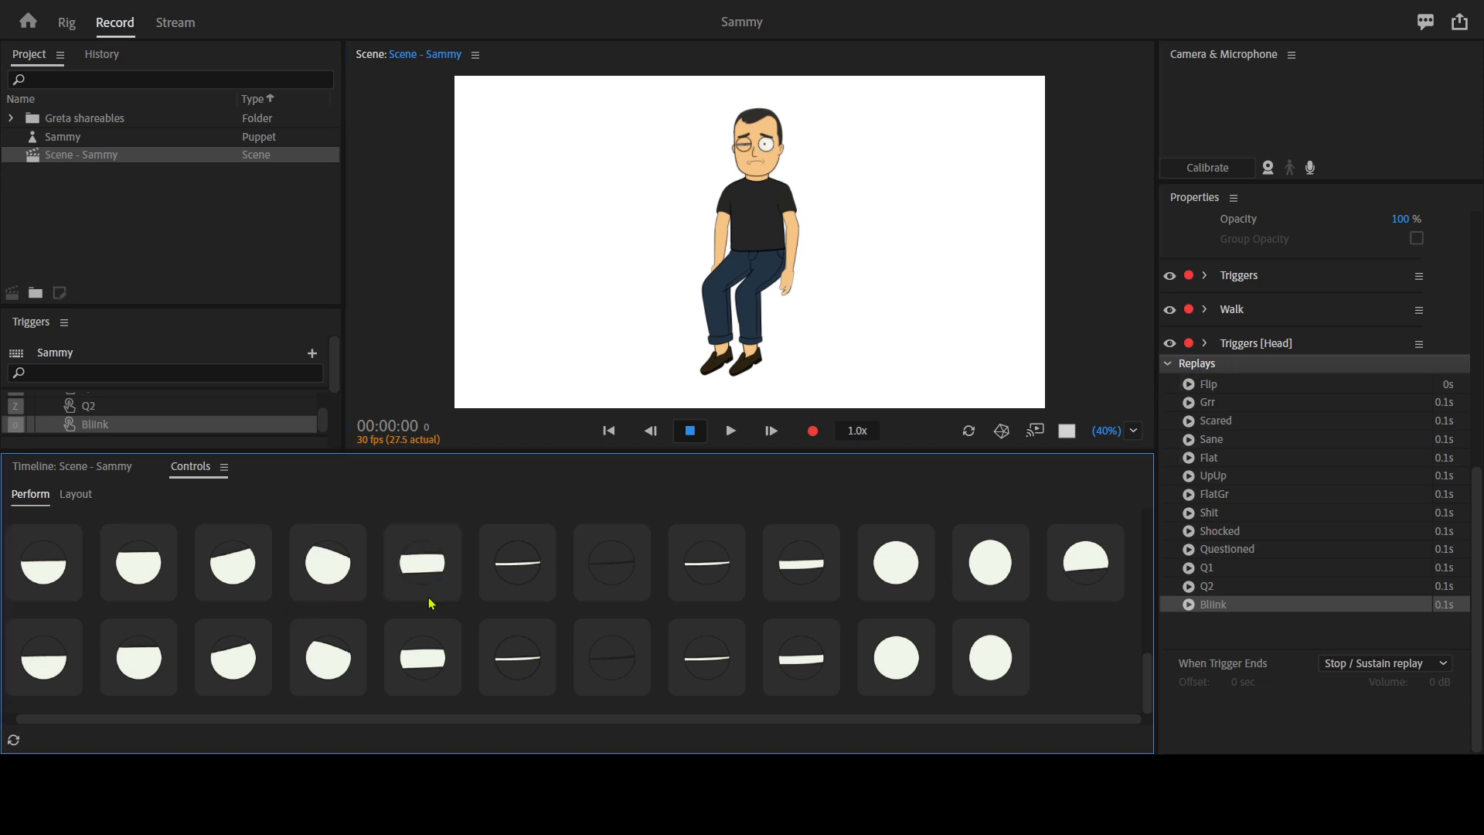
left_click(420, 658)
left_click(422, 570)
Play the Bliink and Q2 replays on the puppet and inspect the resulting expression in the enlarged scene view.
left_click(1189, 605)
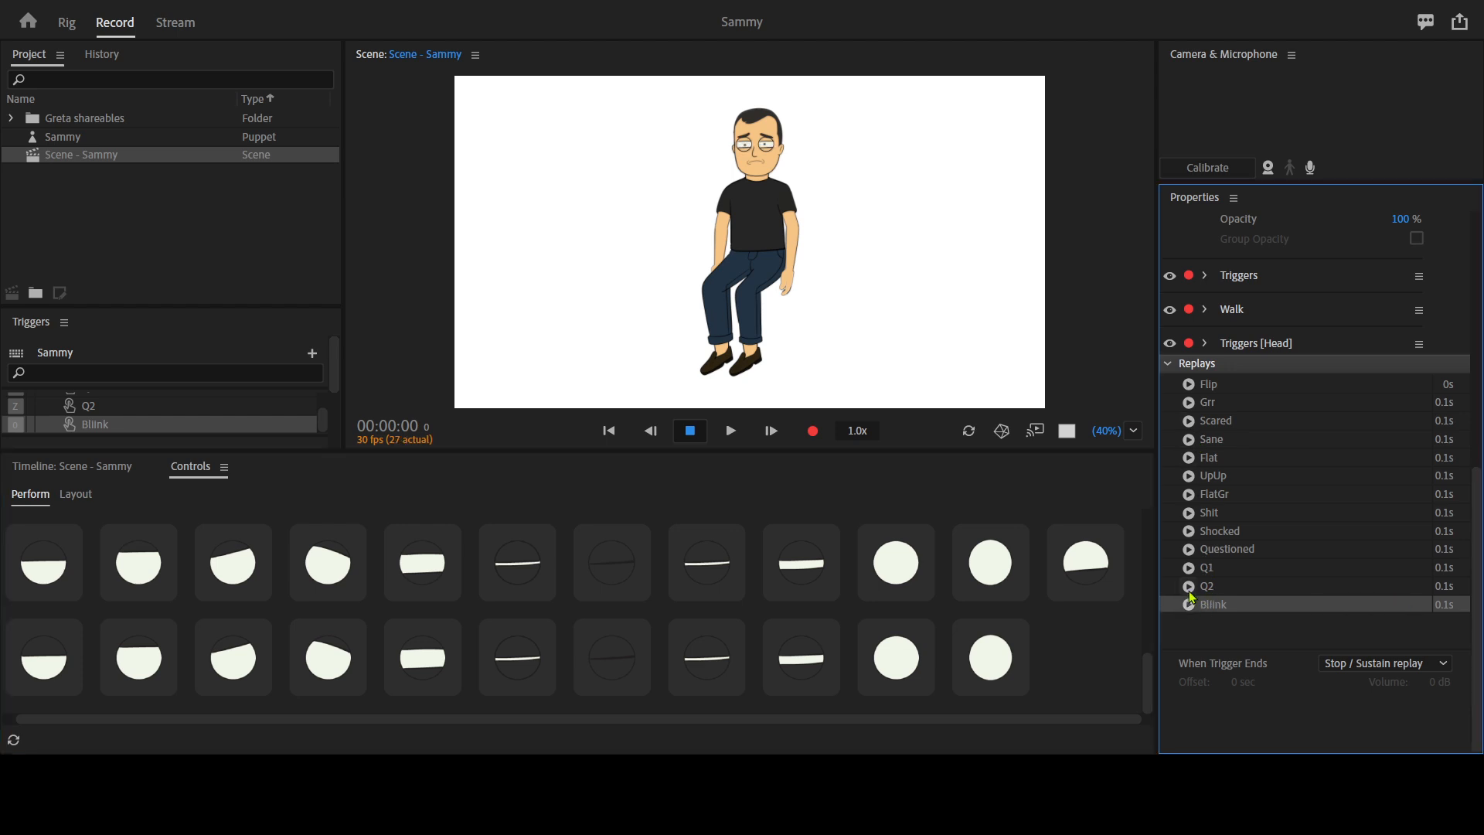
left_click(1191, 586)
key("grave")
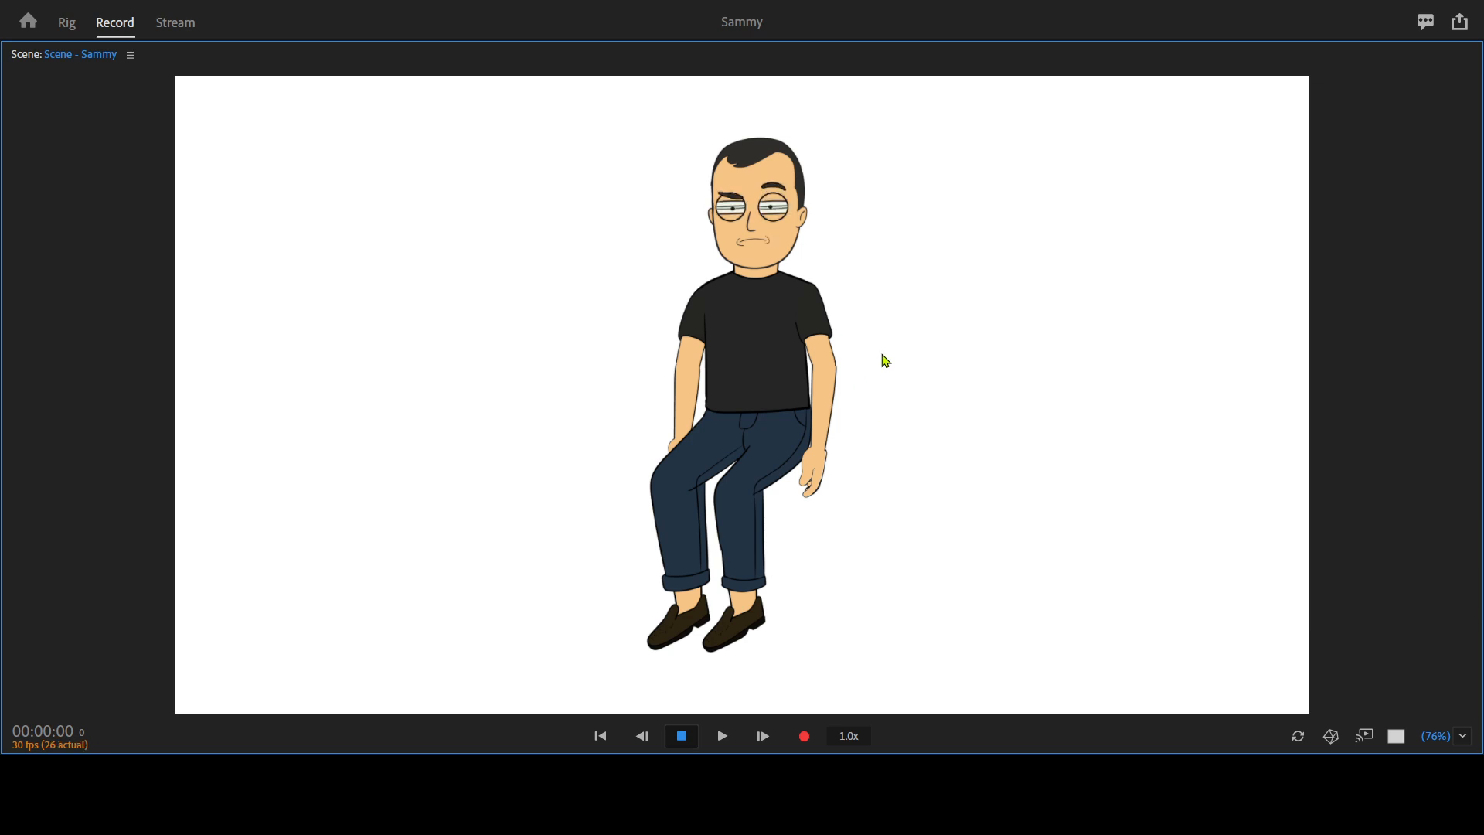
key("grave")
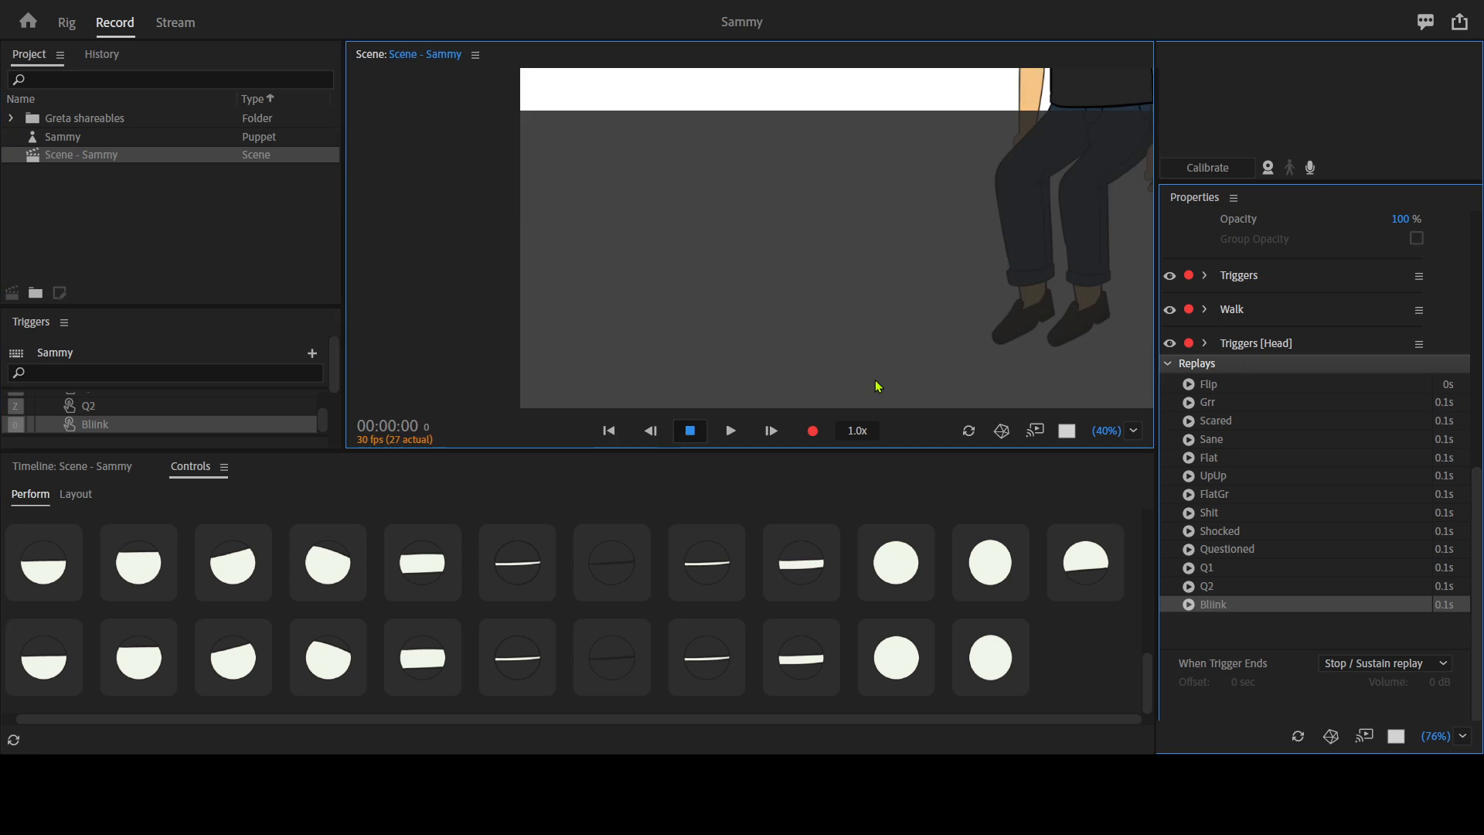
Examine the puppet in the enlarged scene view, along with its timeline tracks and eyelid controls, finishing on the timeline.
left_click(82, 473)
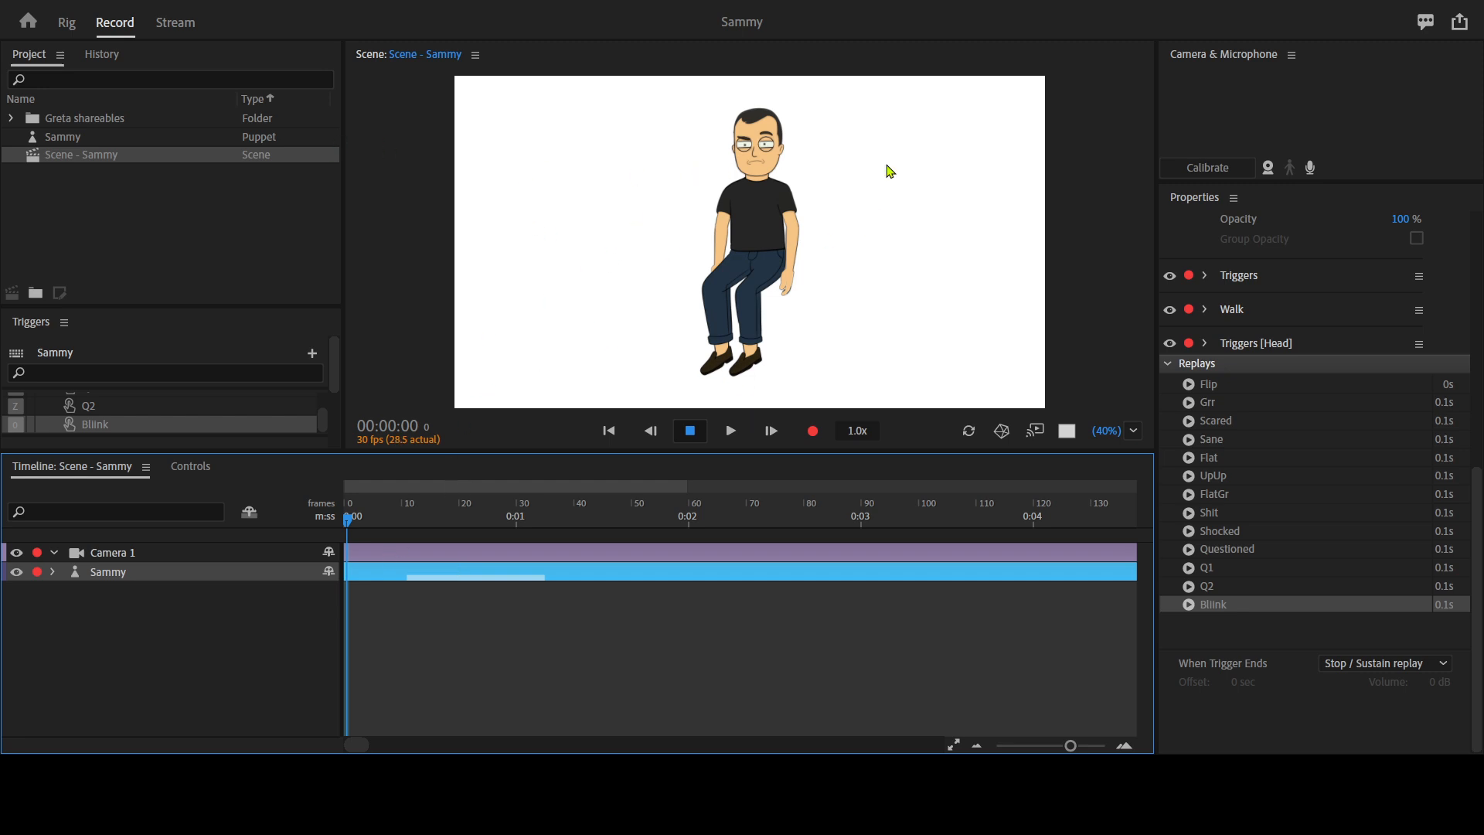
key("grave")
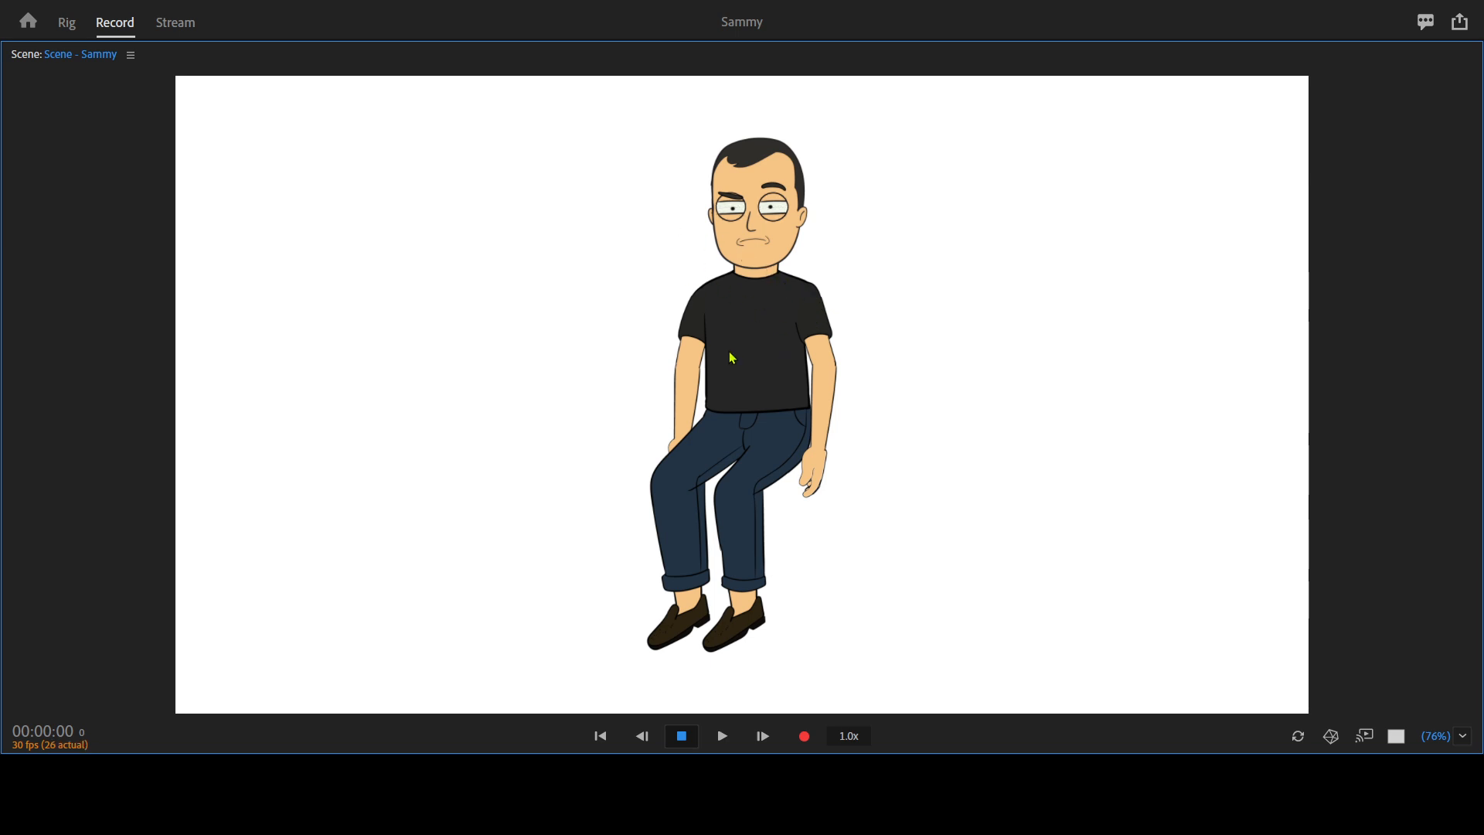
key("grave")
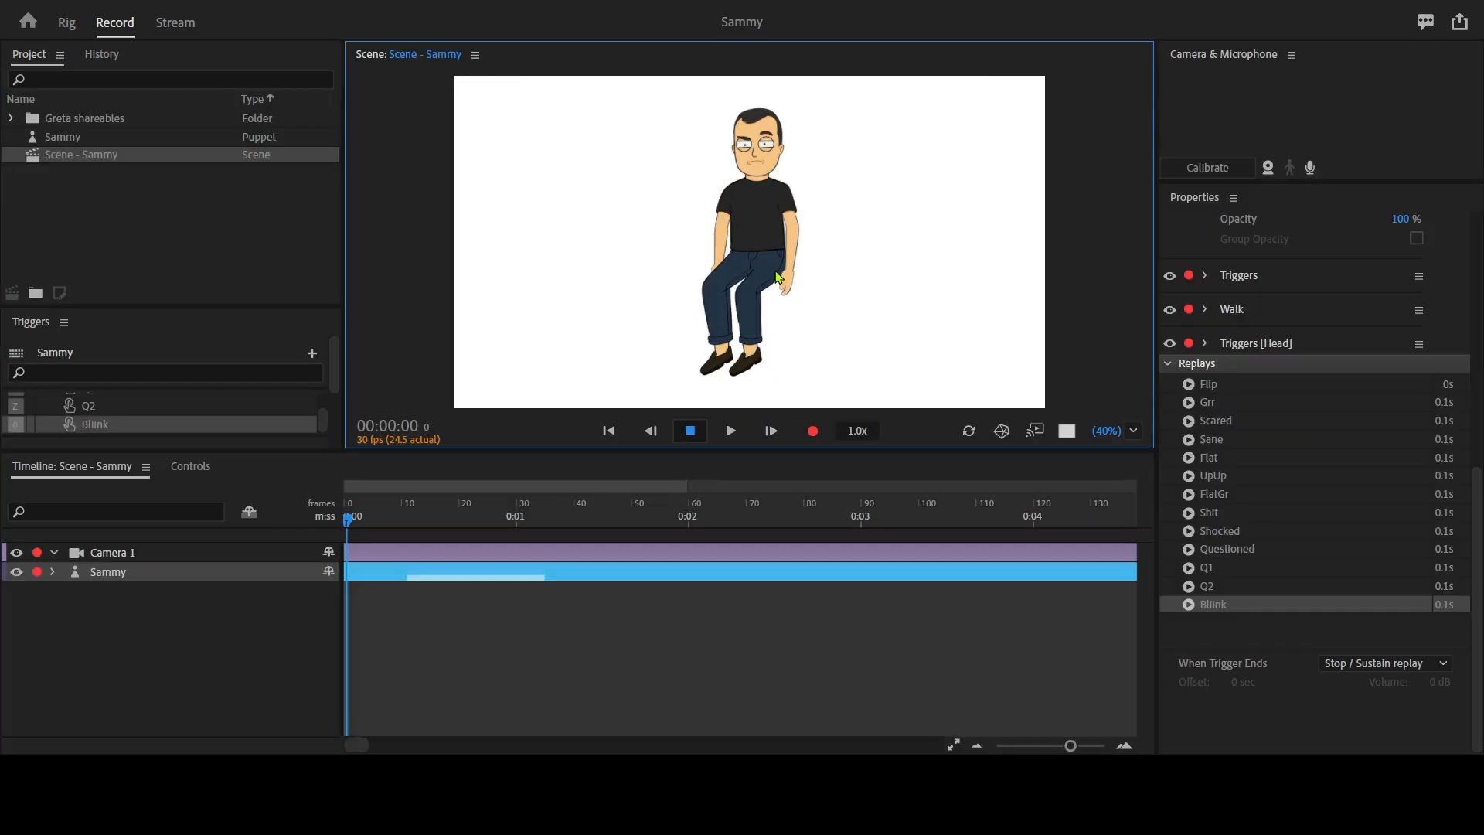
key("grave")
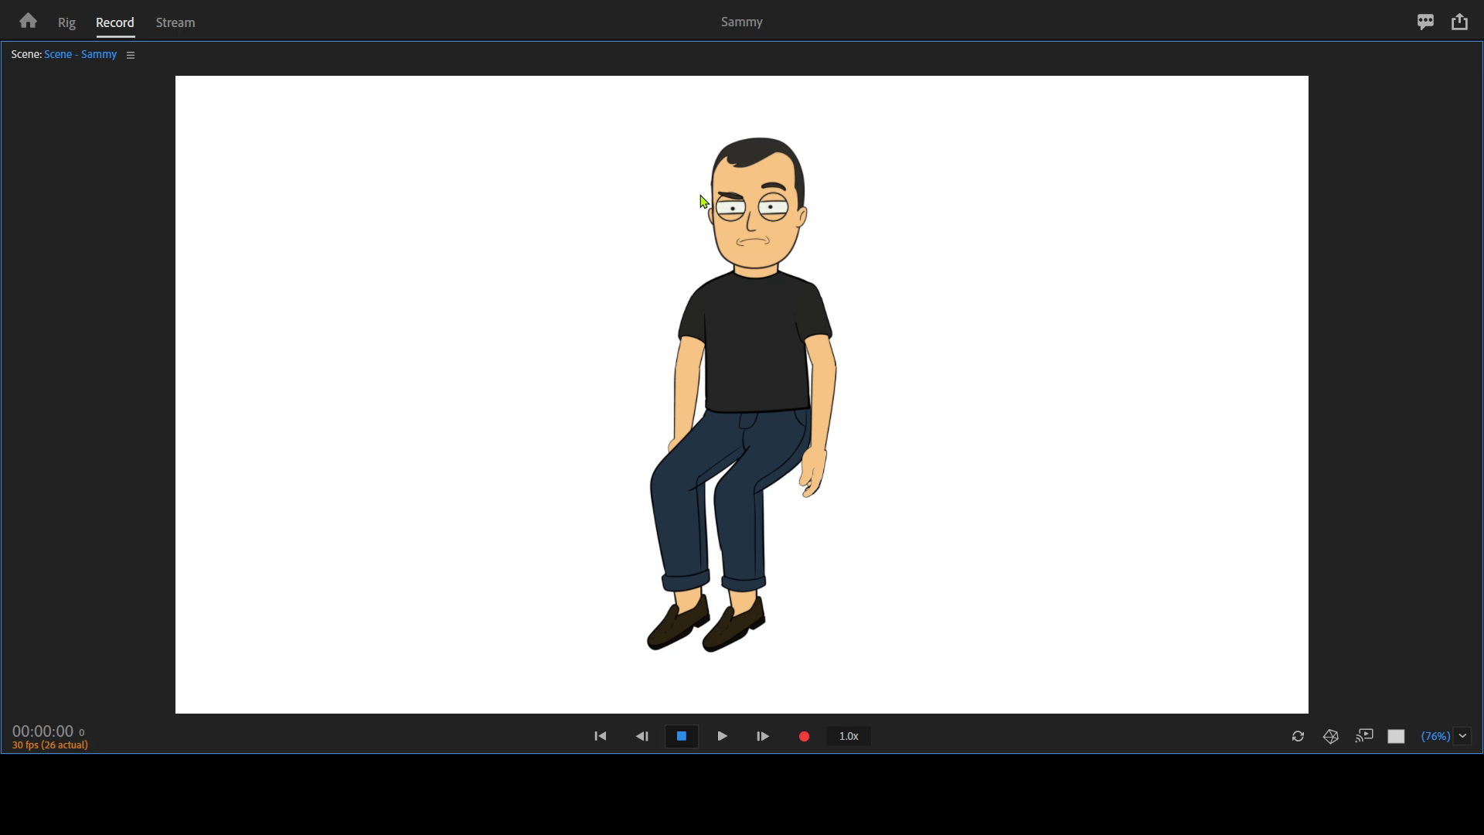
key("grave")
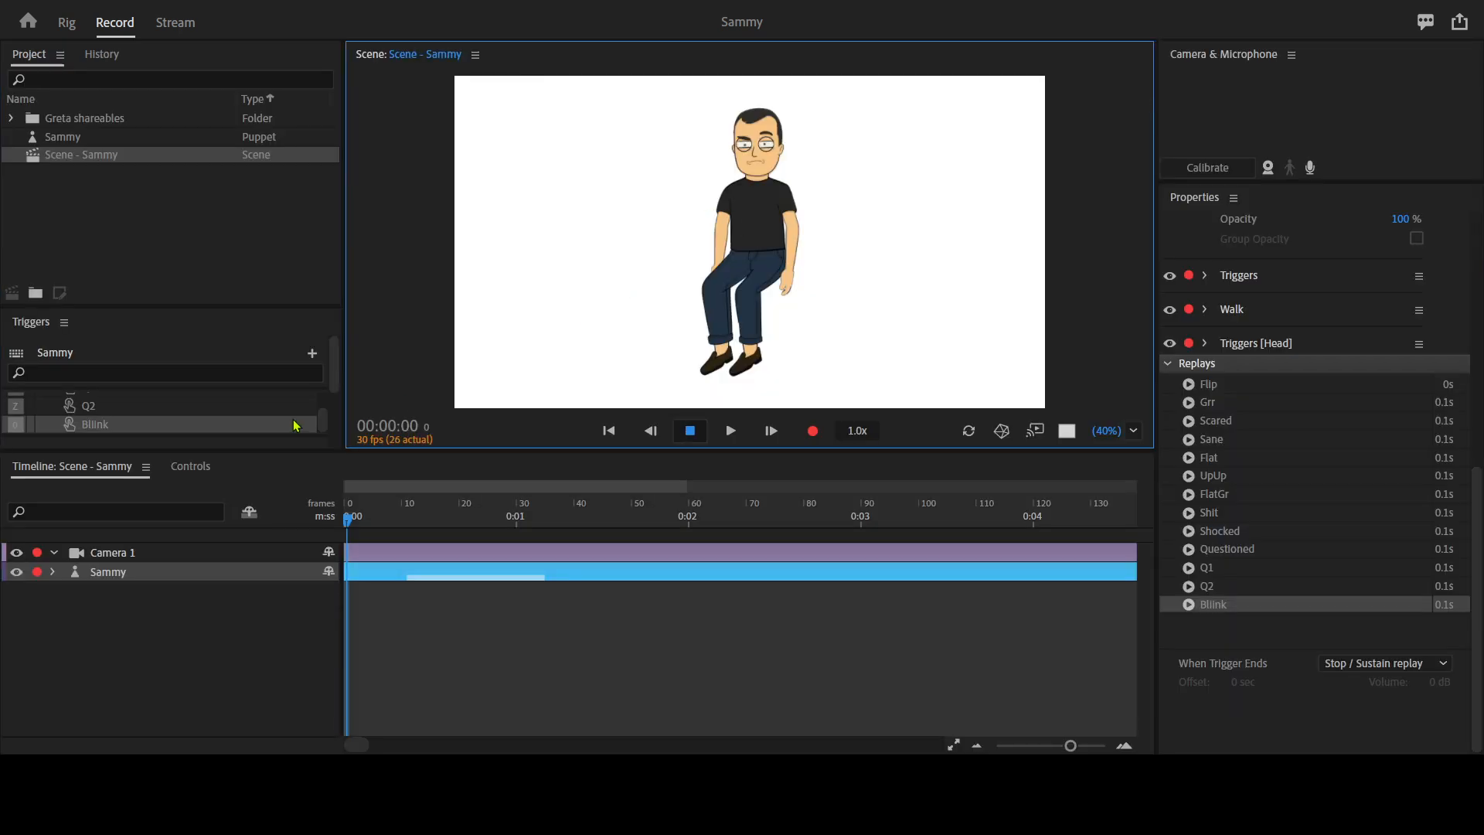
left_click(191, 467)
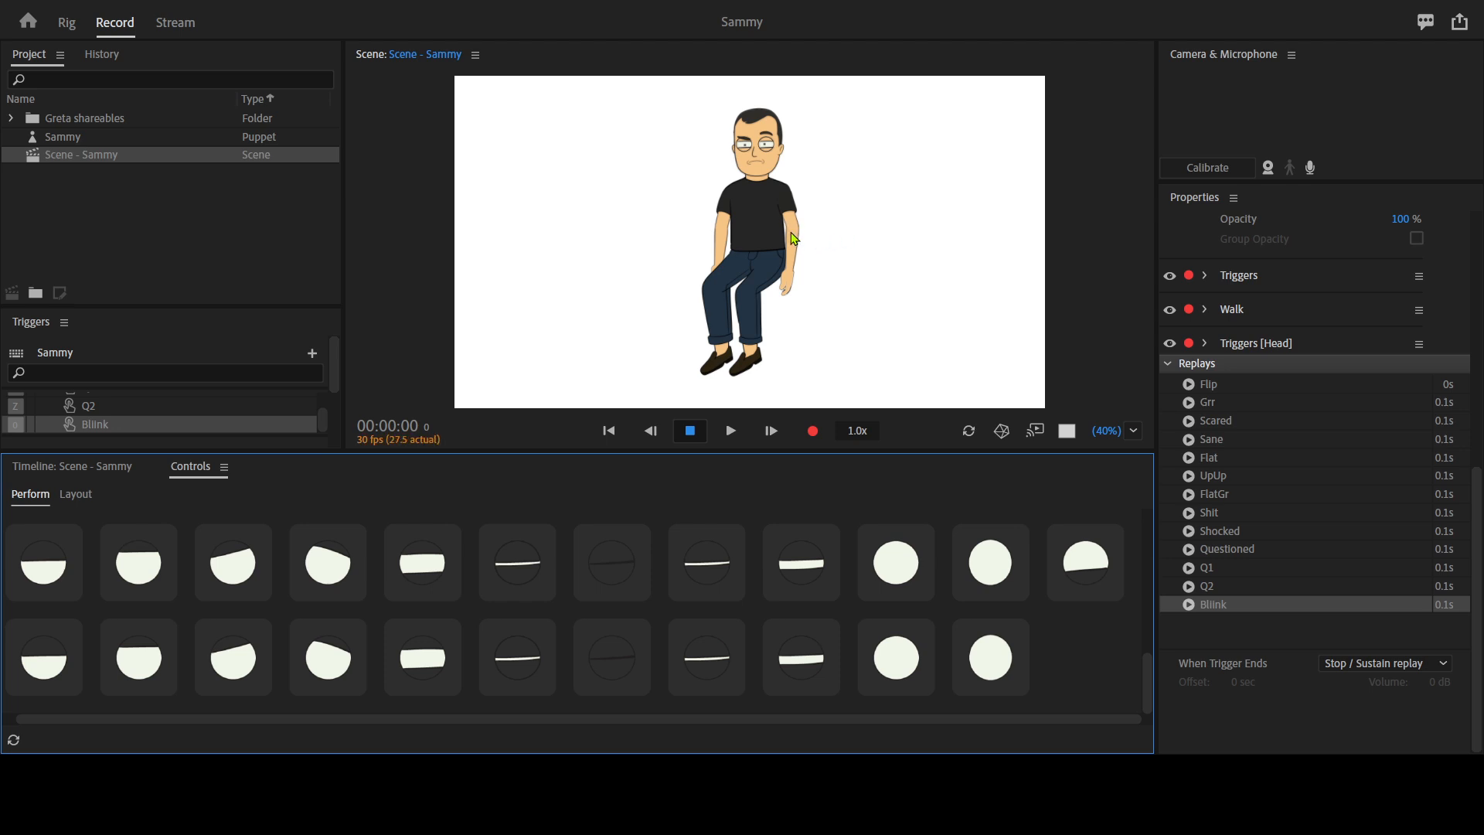
key("grave")
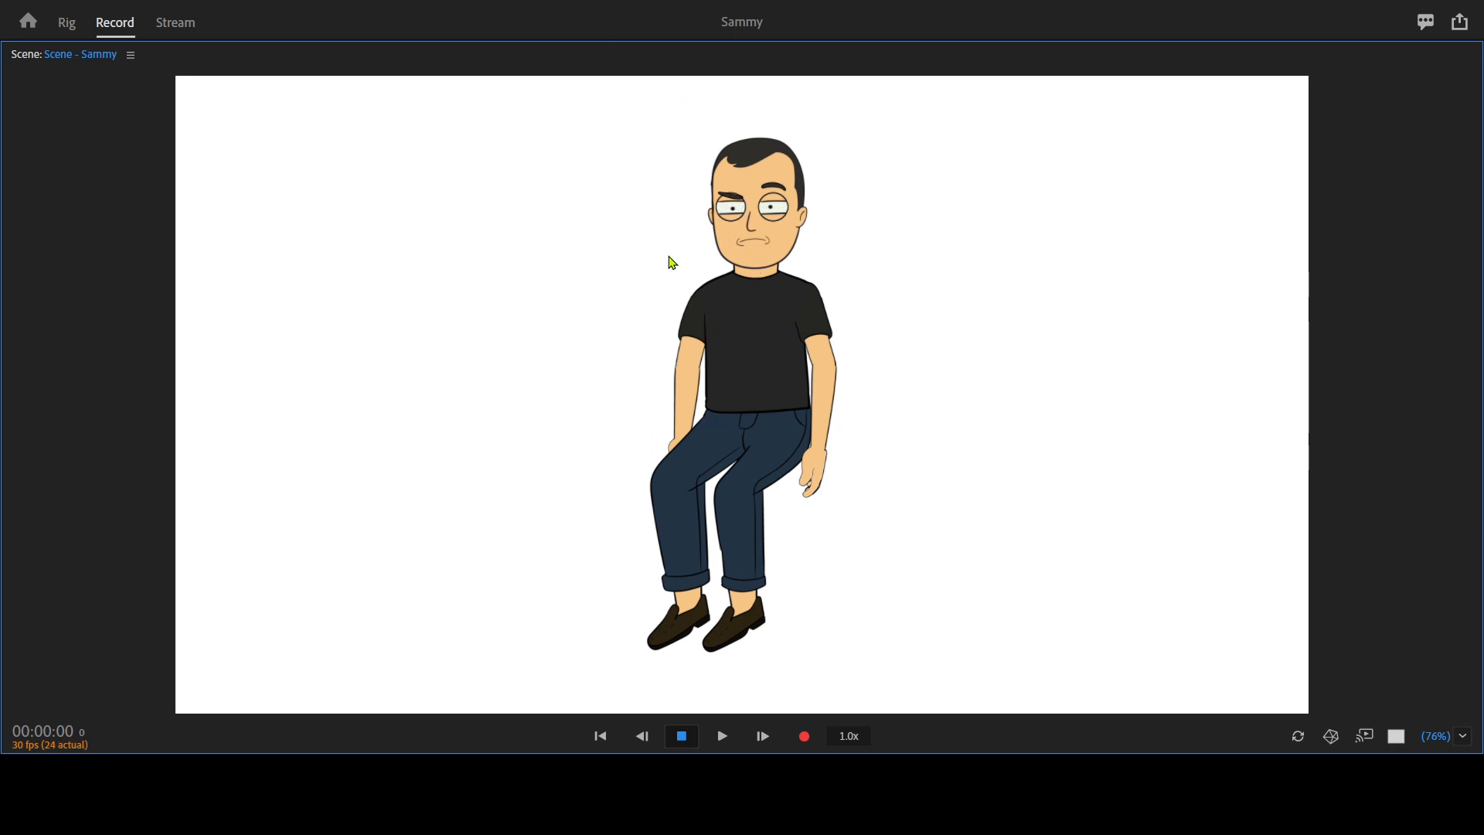
key("grave")
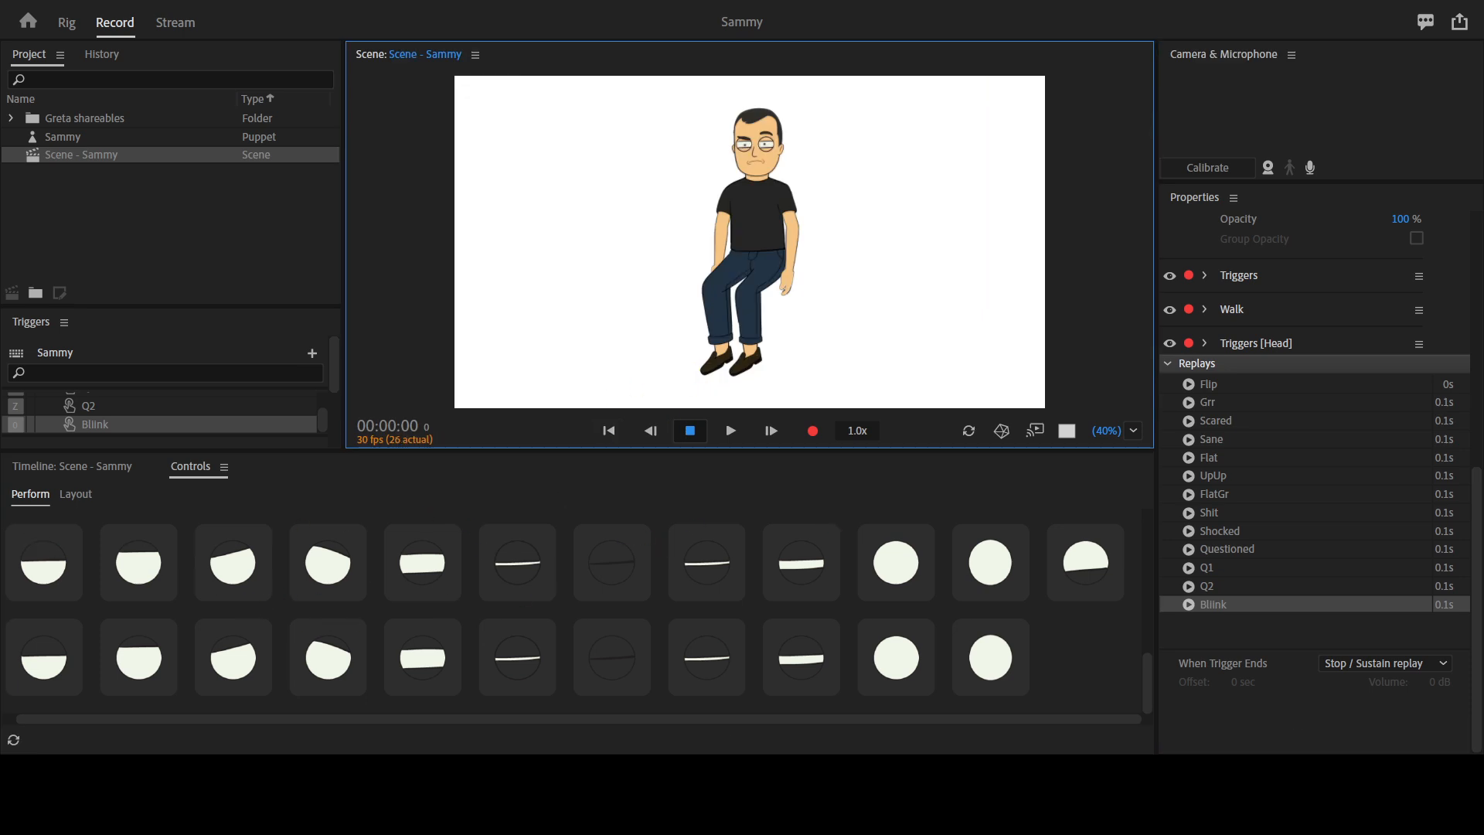
left_click(136, 471)
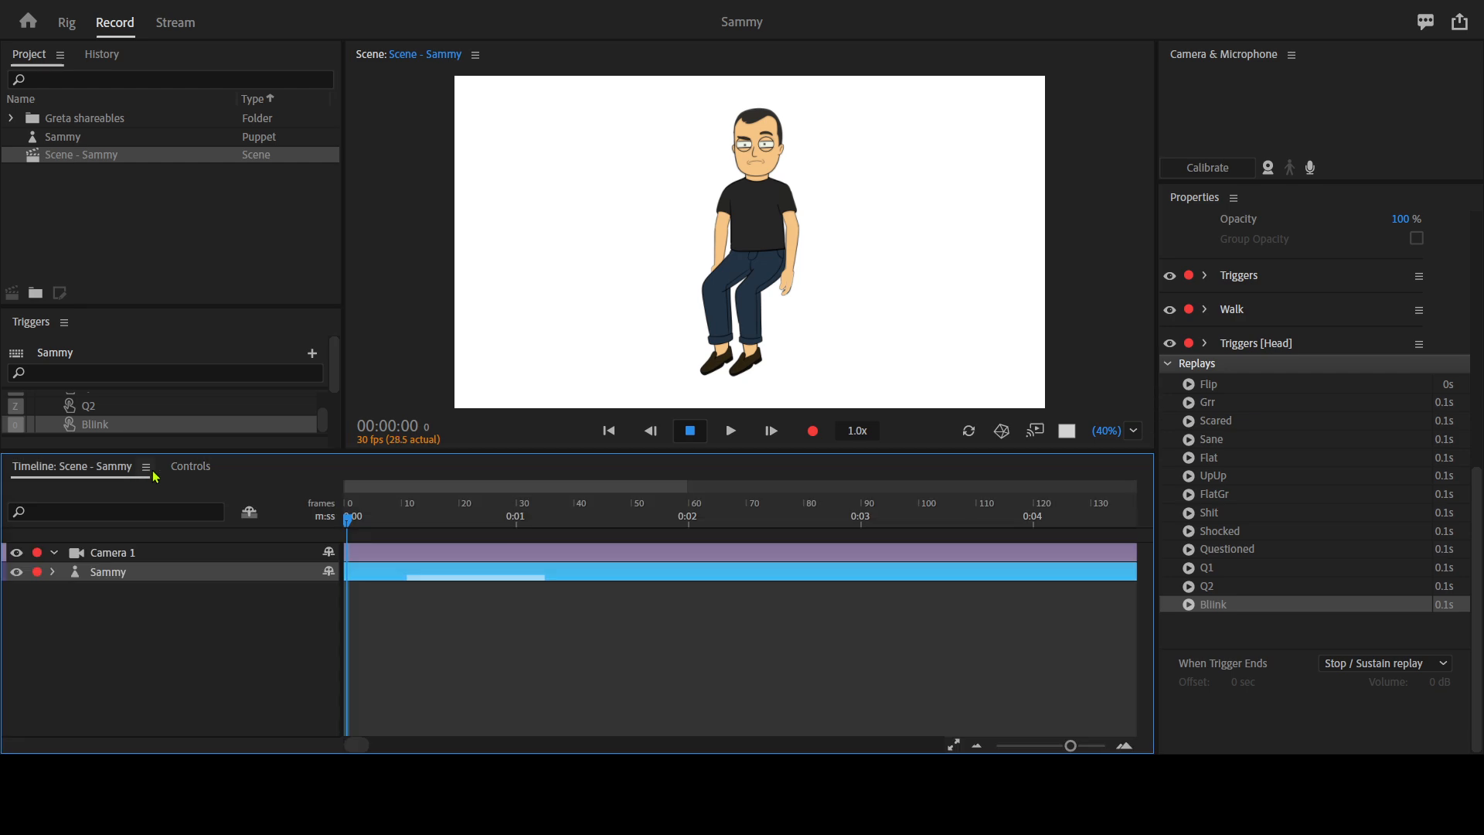